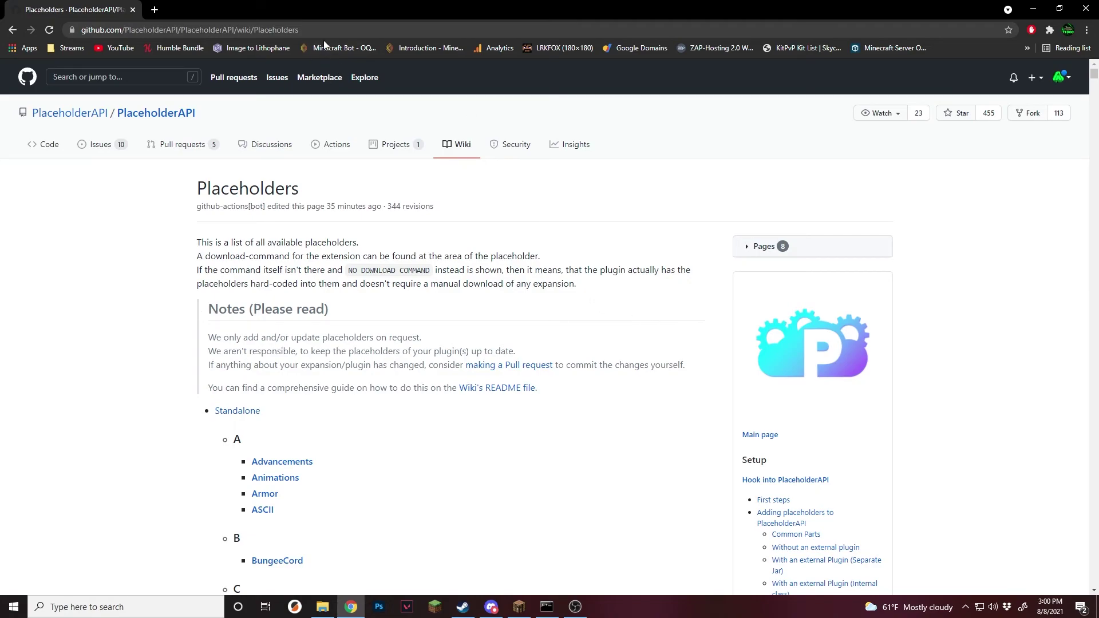
Open the wiki list's Shortcut entry and highlight the nearby Sound expansion's download command, returning to the list.
{"action": "scroll", "coordinate": [348, 267], "scroll_direction": "down", "scroll_amount": 1}
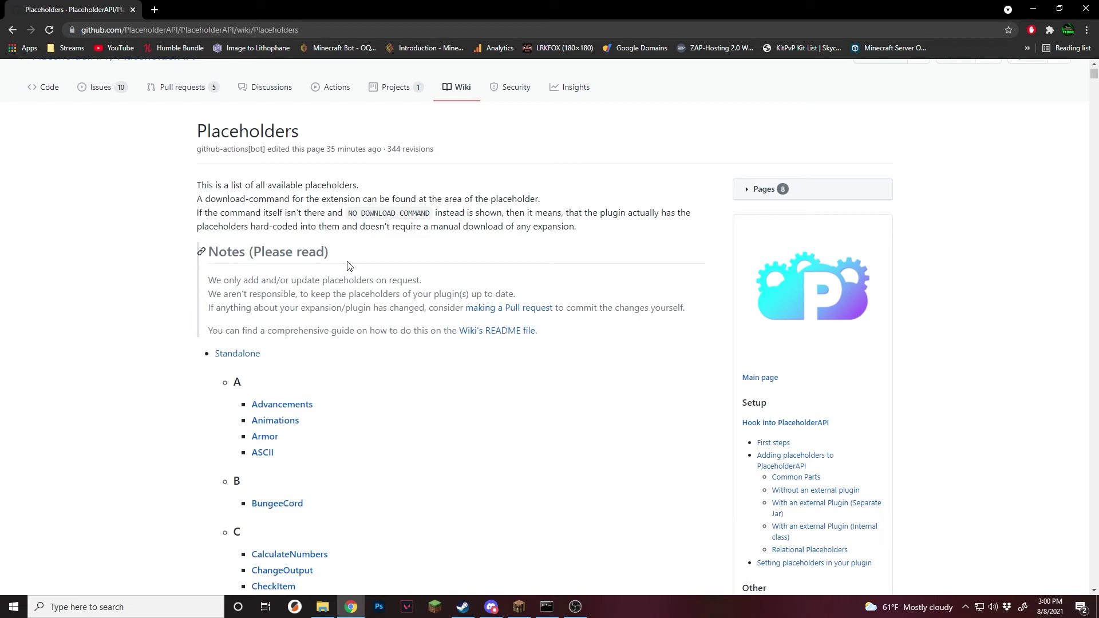
{"action": "scroll", "coordinate": [349, 267], "scroll_direction": "down", "scroll_amount": 20}
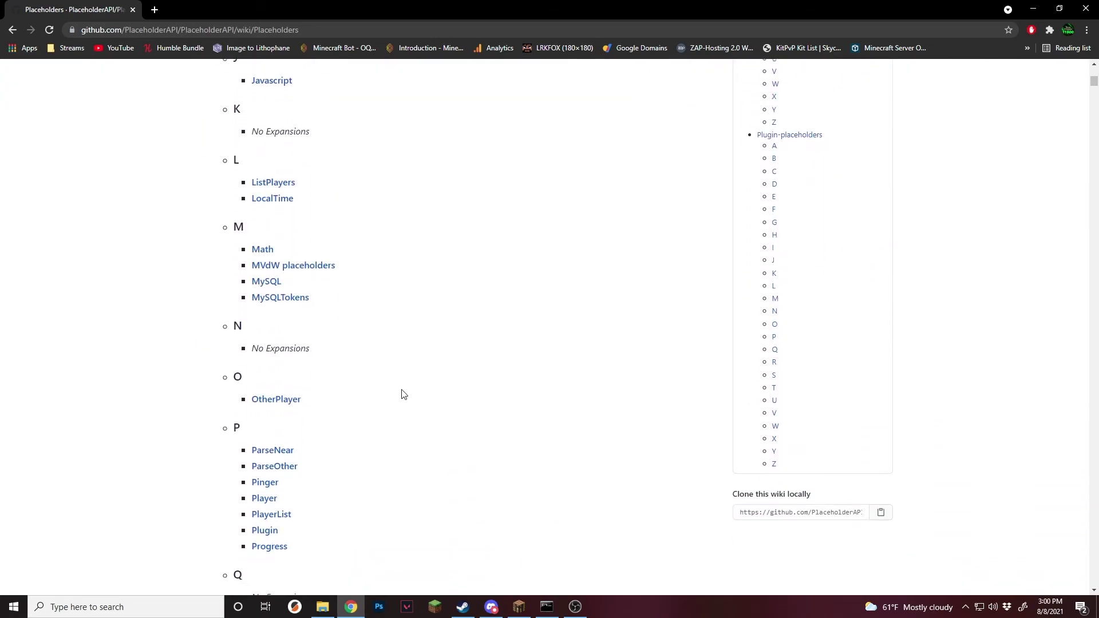
{"action": "left_click", "coordinate": [277, 317]}
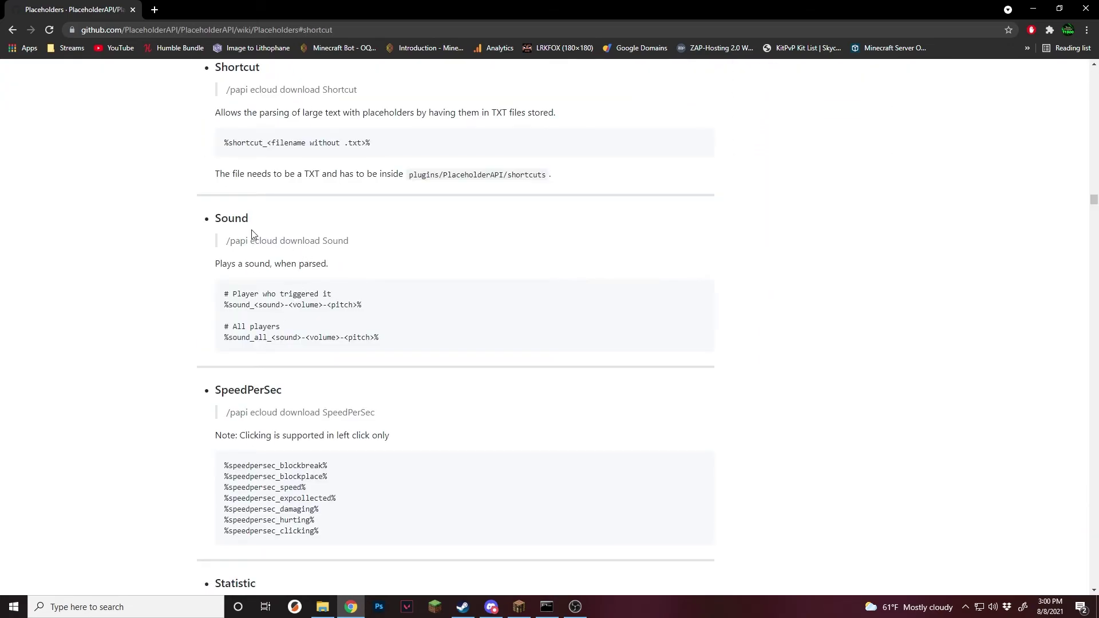
{"action": "left_click_drag", "start_coordinate": [365, 244], "coordinate": [230, 241]}
{"action": "left_click", "coordinate": [405, 232]}
{"action": "key", "text": "alt+Left"}
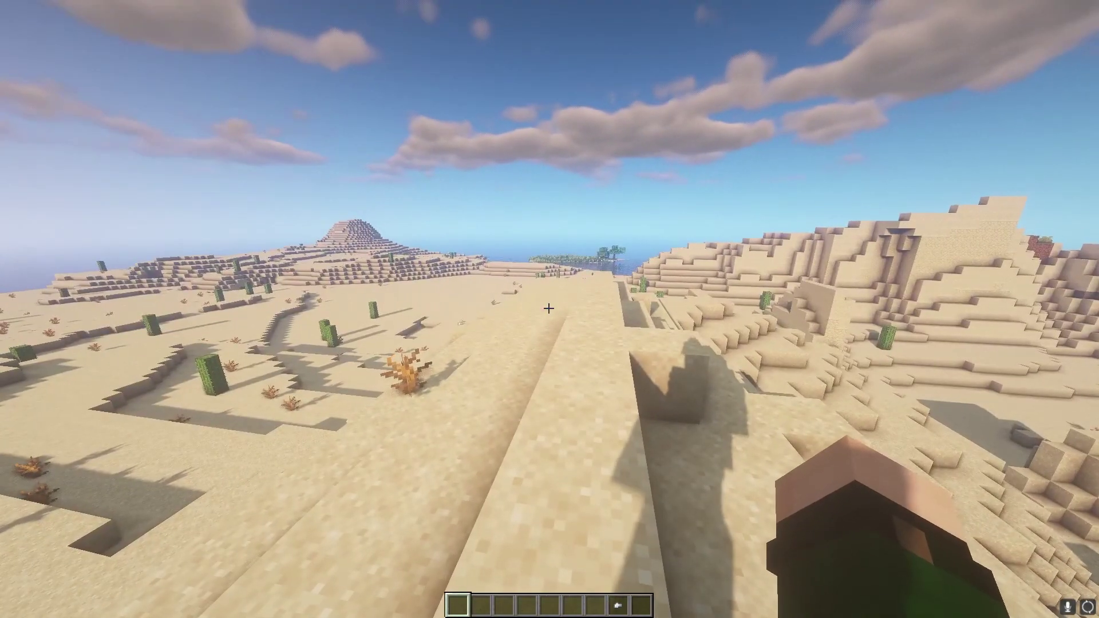
Switch to Minecraft, enter /placeholderapi as a chat command and replace it with the alias /papi.
{"action": "key", "text": "slash"}
{"action": "type", "text": "pla"}
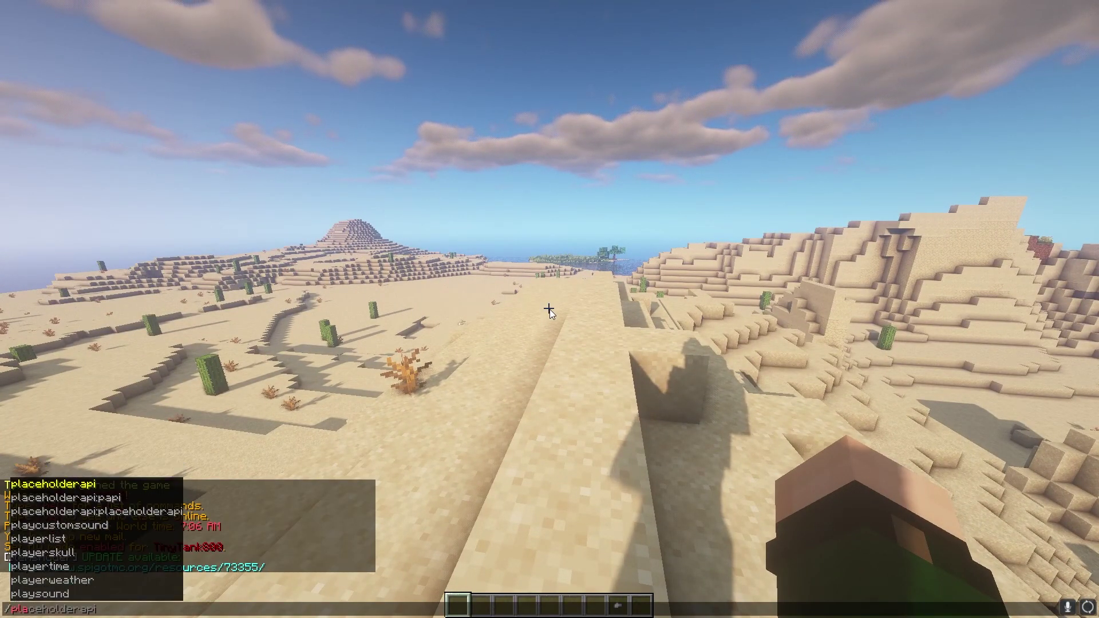
{"action": "key", "text": "Tab"}
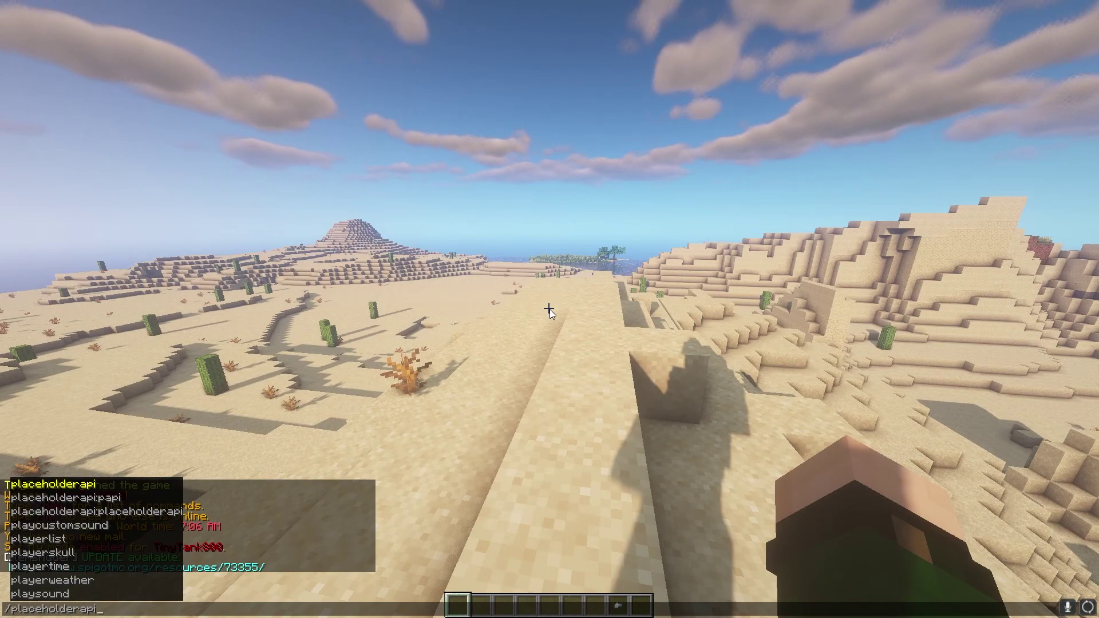
{"action": "key", "text": "BackSpace"}
{"action": "key", "text": "BackSpace"}
{"action": "key", "text": "BackSpace"}
{"action": "key", "text": "BackSpace"}
{"action": "key", "text": "BackSpace"}
{"action": "key", "text": "BackSpace"}
{"action": "key", "text": "BackSpace"}
{"action": "key", "text": "BackSpace"}
{"action": "key", "text": "BackSpace"}
{"action": "key", "text": "BackSpace"}
{"action": "key", "text": "BackSpace"}
{"action": "key", "text": "BackSpace"}
{"action": "key", "text": "BackSpace"}
{"action": "type", "text": "api"}
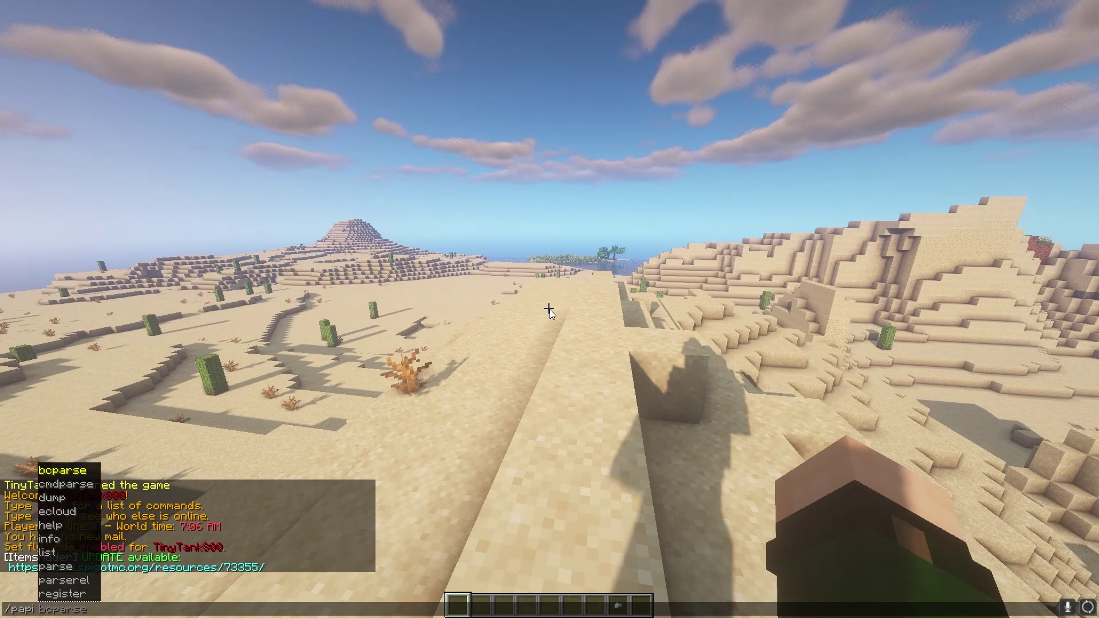
Examine the subcommands suggested for /papi.
{"action": "key", "text": "Down"}
{"action": "key", "text": "Up"}
{"action": "key", "text": "Up"}
{"action": "key", "text": "Up"}
{"action": "key", "text": "Up"}
{"action": "key", "text": "Up"}
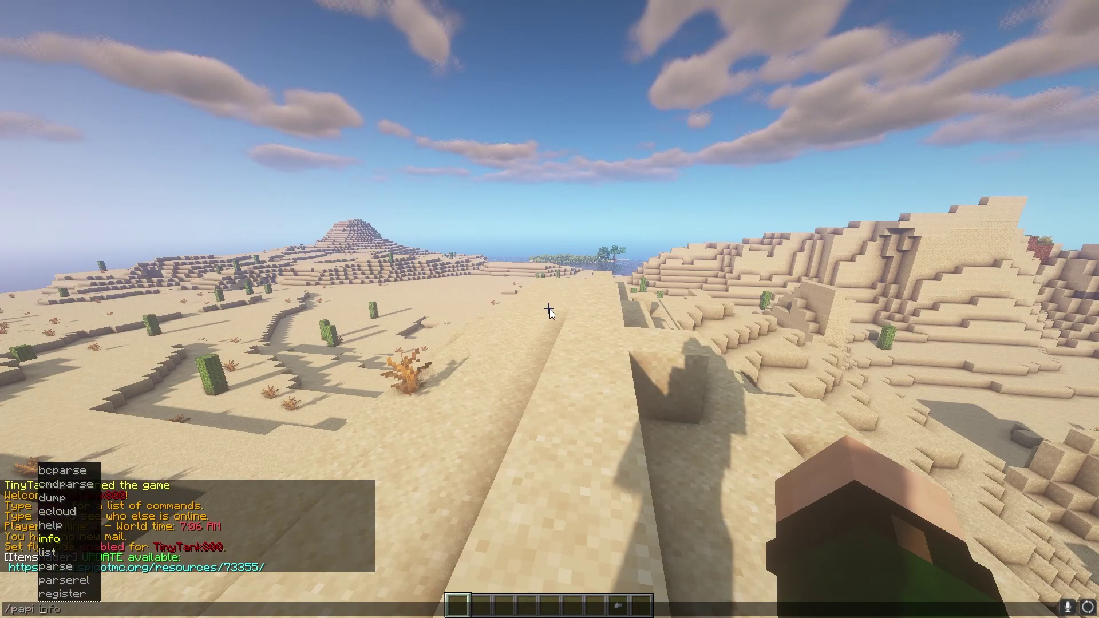
{"action": "key", "text": "Up"}
{"action": "key", "text": "Up"}
{"action": "key", "text": "Up"}
{"action": "key", "text": "Up"}
{"action": "key", "text": "Up"}
{"action": "key", "text": "Up"}
Choose the list subcommand and run /papi list to show the active placeholder hooks.
{"action": "key", "text": "Down"}
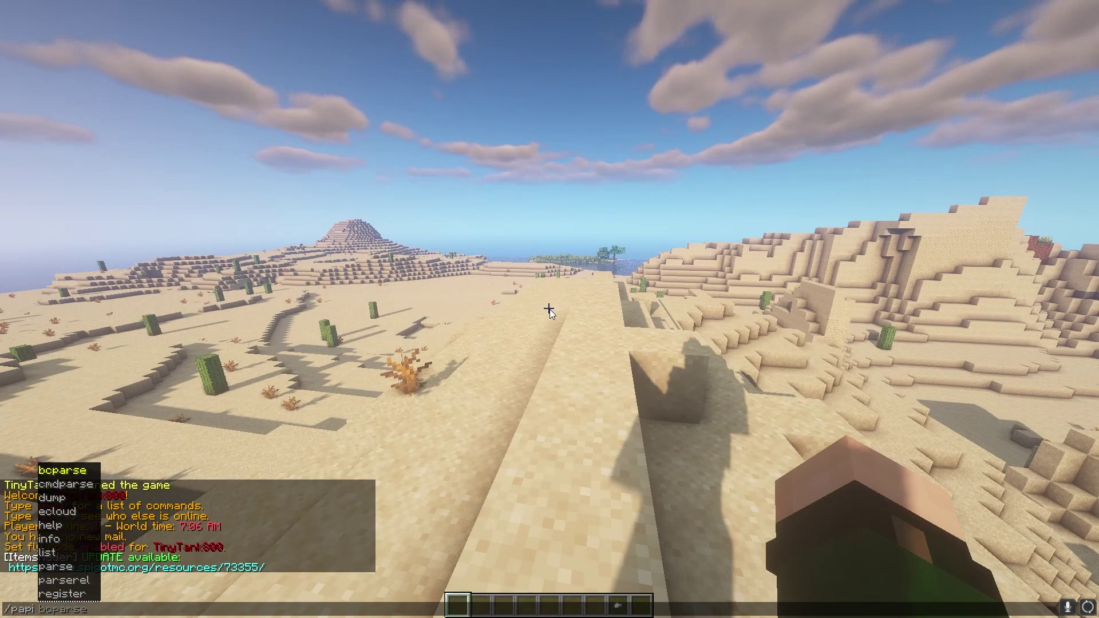
{"action": "key", "text": "Down"}
{"action": "key", "text": "Down"}
{"action": "key", "text": "Down"}
{"action": "key", "text": "Down"}
{"action": "key", "text": "Down"}
{"action": "key", "text": "Down"}
{"action": "key", "text": "Down"}
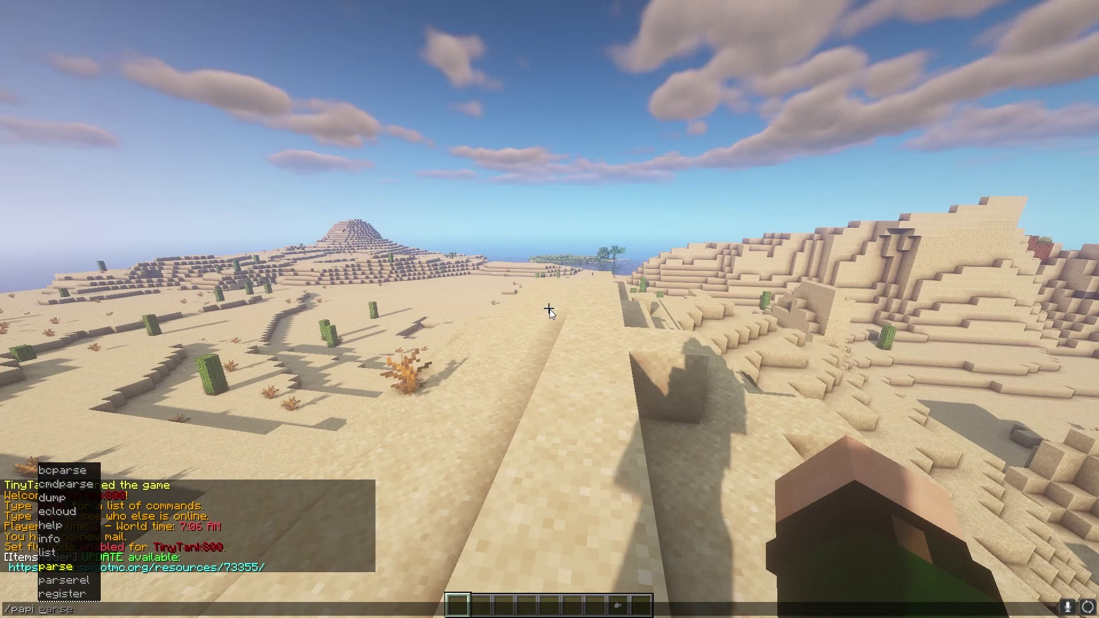
{"action": "key", "text": "Up"}
{"action": "key", "text": "Return"}
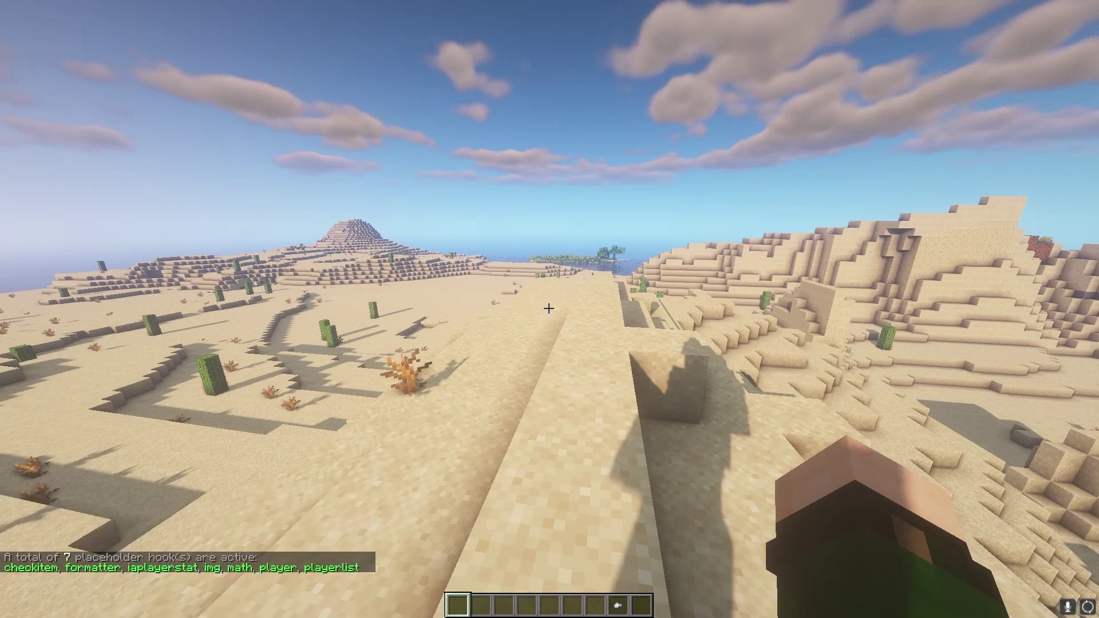
Test the player name placeholder by running /papi parse me %player_name%.
{"action": "key", "text": "slash"}
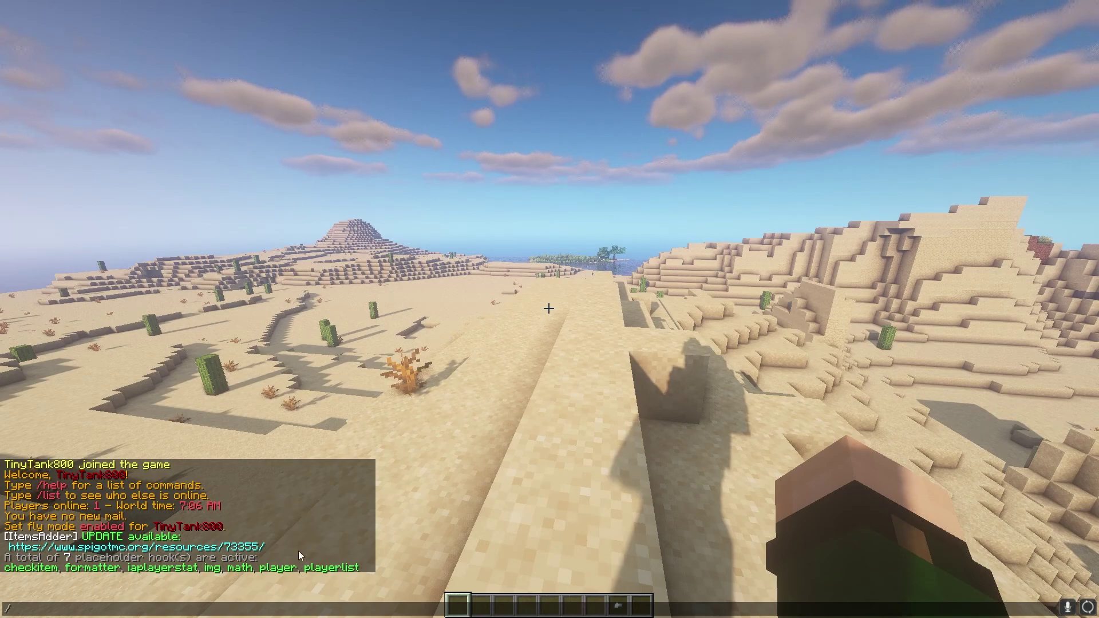
{"action": "key", "text": "Up"}
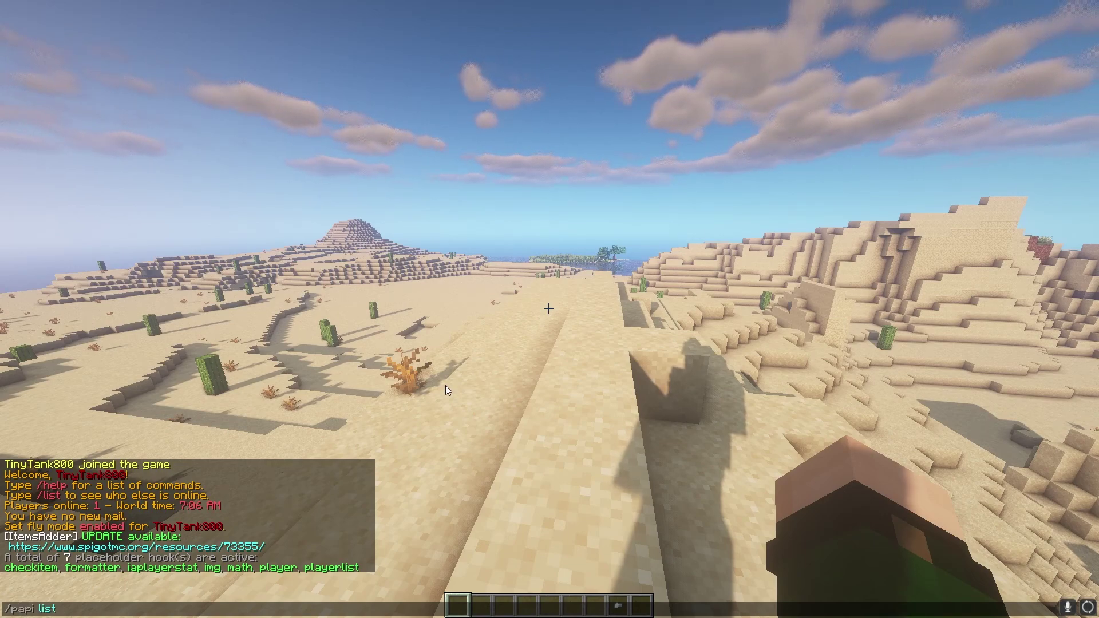
{"action": "key", "text": "BackSpace"}
{"action": "key", "text": "BackSpace"}
{"action": "key", "text": "BackSpace"}
{"action": "key", "text": "BackSpace"}
{"action": "type", "text": "parse"}
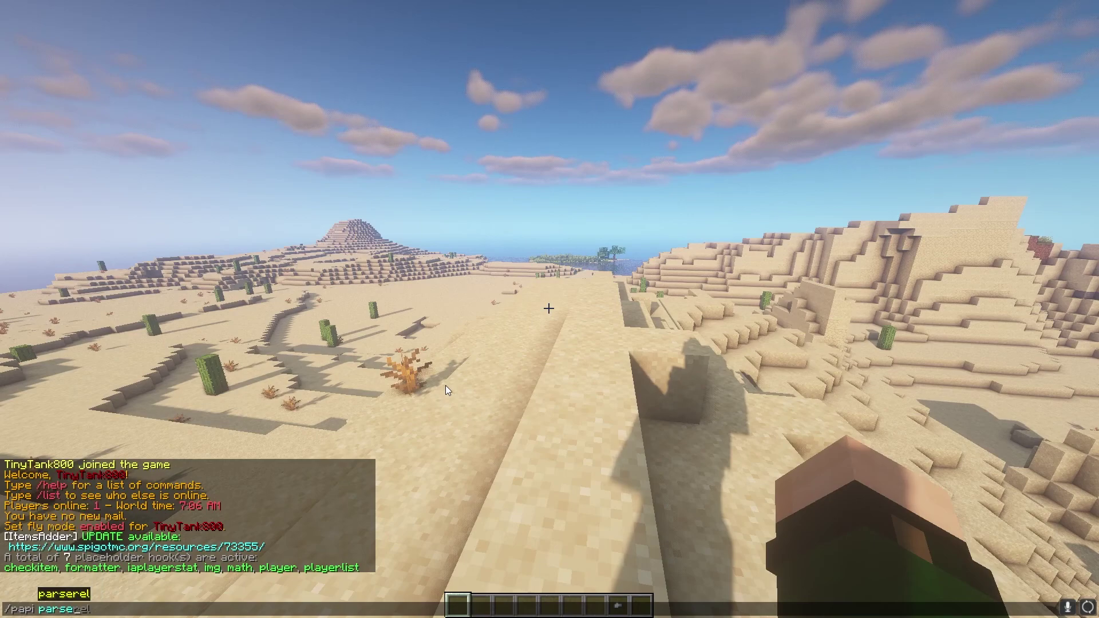
{"action": "type", "text": " me"}
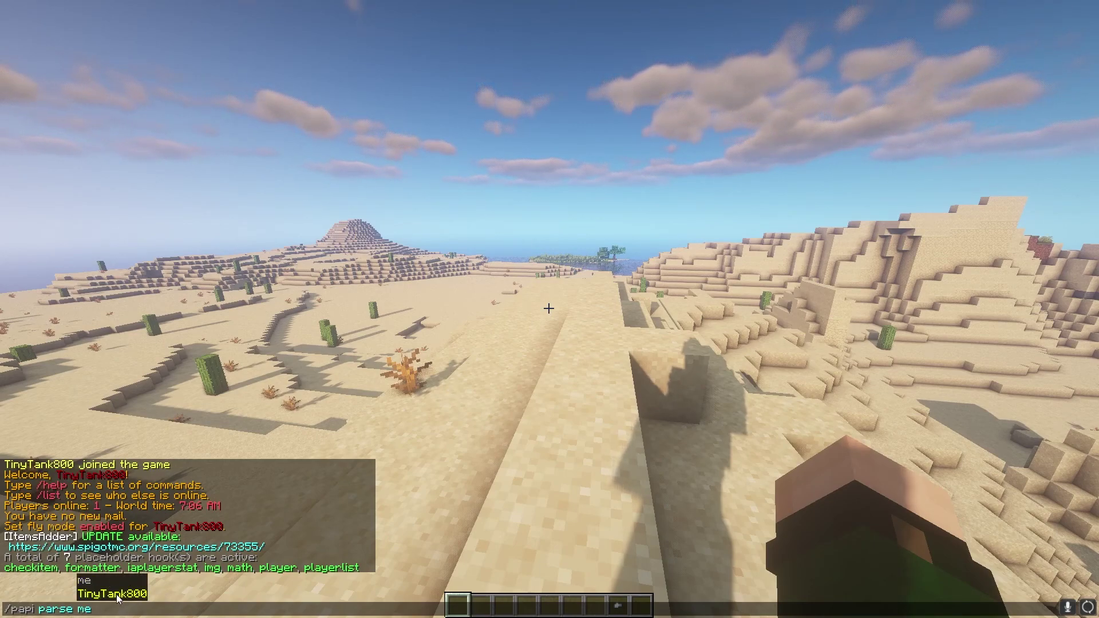
{"action": "key", "text": "Escape"}
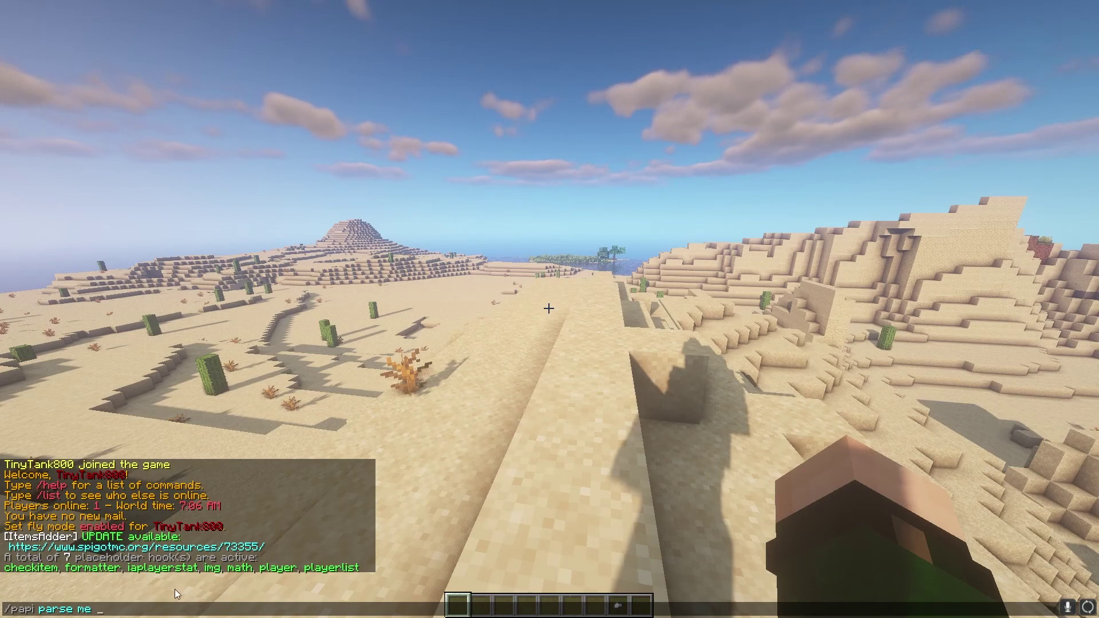
{"action": "type", "text": "%player_"}
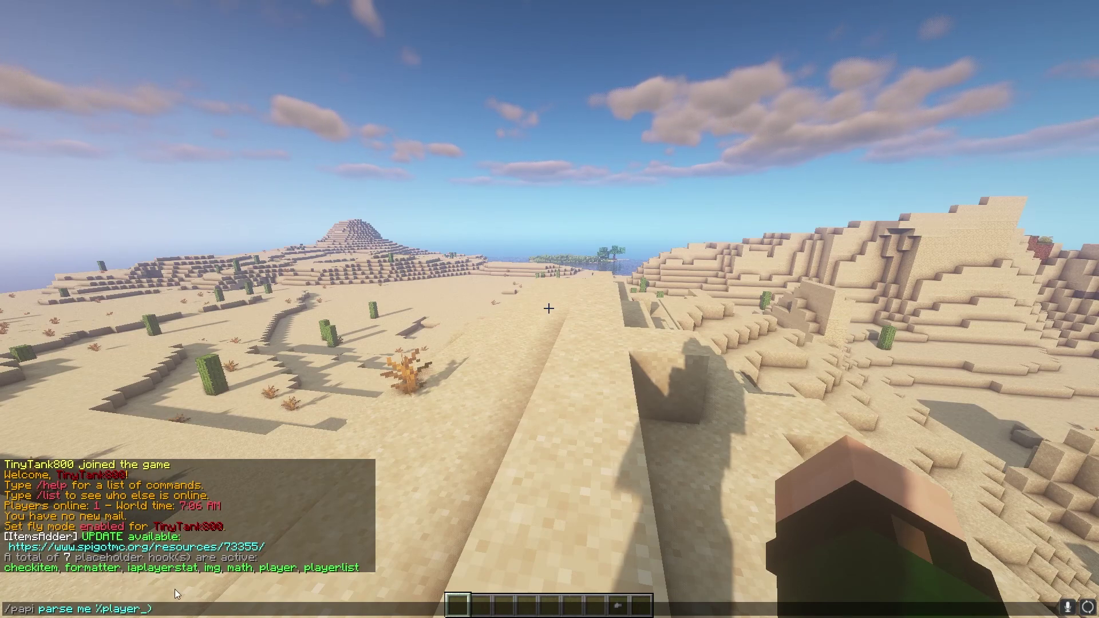
{"action": "type", "text": "name%"}
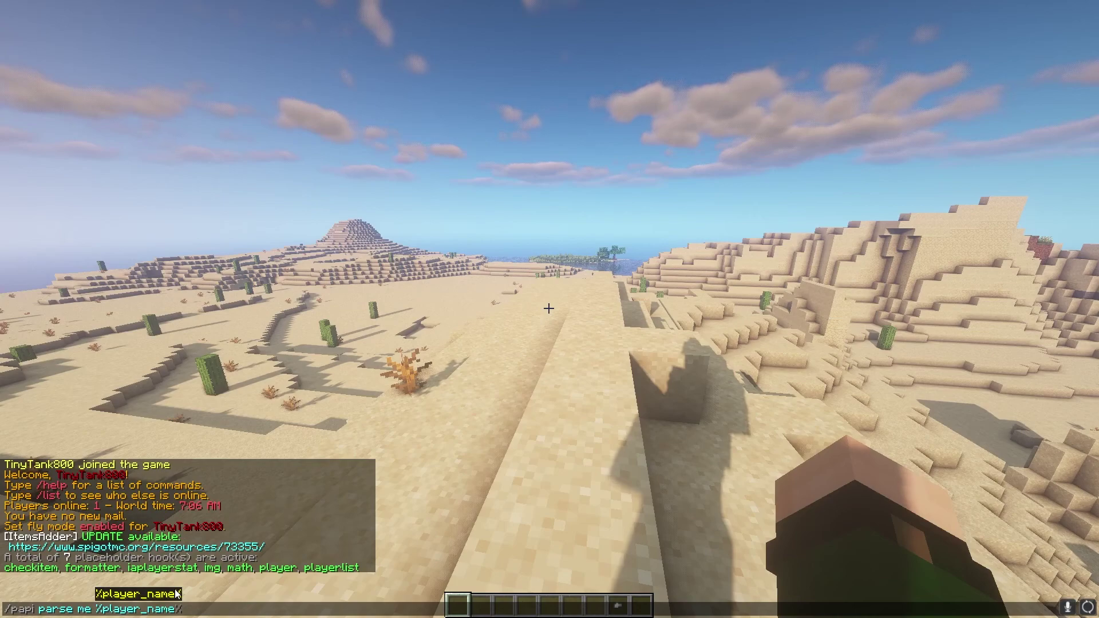
{"action": "key", "text": "Return"}
Reuse the parse command with the flight placeholder, running /papi parse me %player_allow_flight%.
{"action": "key", "text": "slash"}
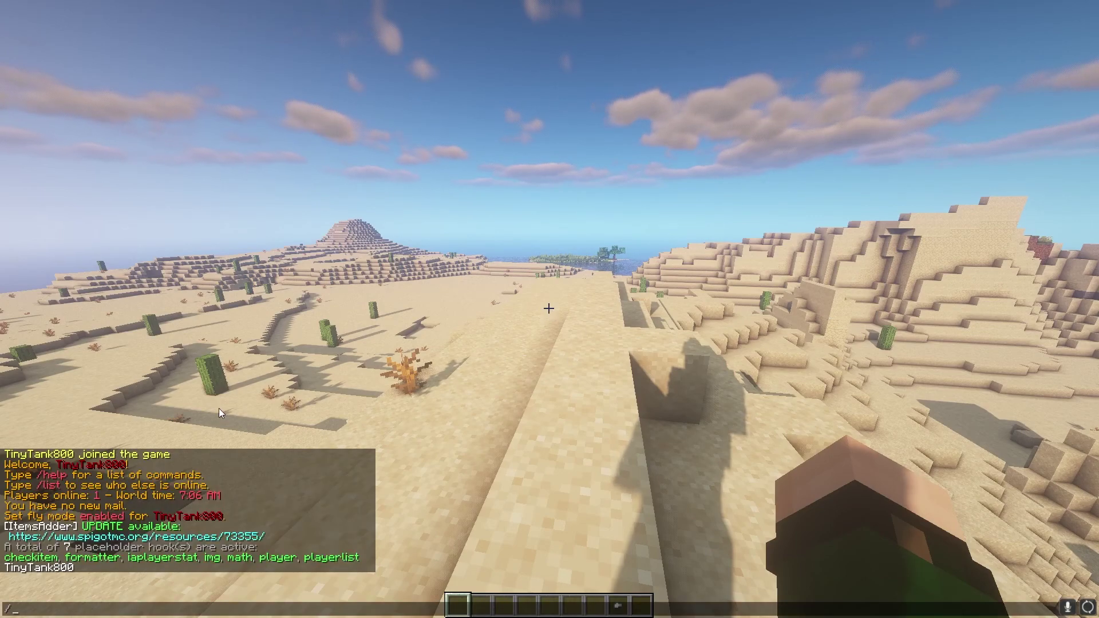
{"action": "key", "text": "Up"}
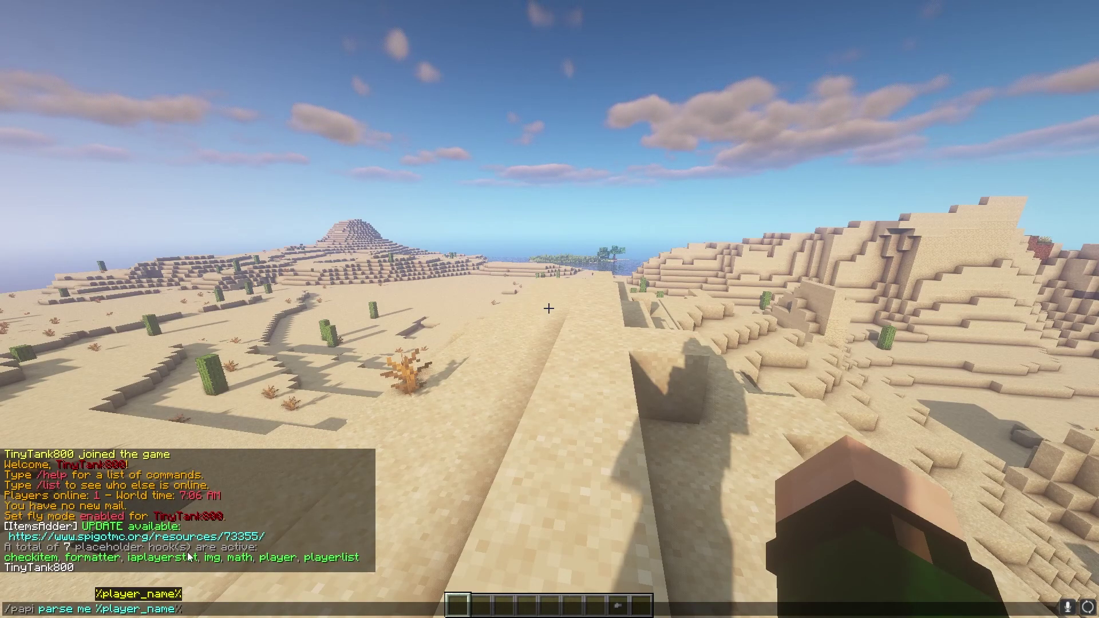
{"action": "key", "text": "BackSpace"}
{"action": "key", "text": "BackSpace"}
{"action": "key", "text": "BackSpace"}
{"action": "key", "text": "BackSpace"}
{"action": "key", "text": "BackSpace"}
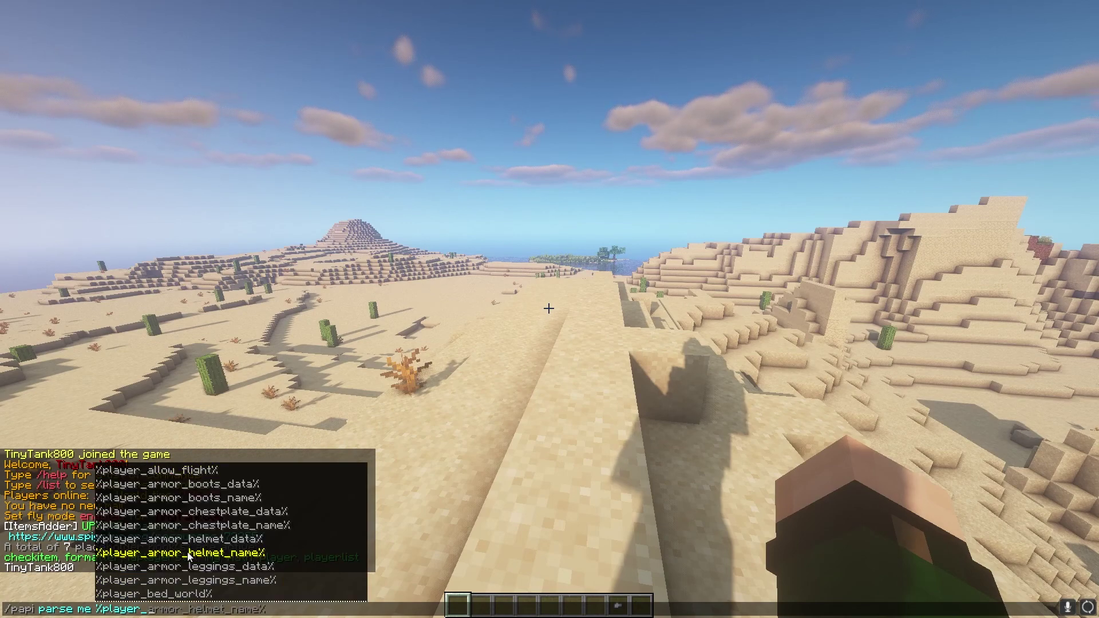
{"action": "key", "text": "Up"}
{"action": "key", "text": "Up"}
{"action": "key", "text": "Up"}
{"action": "key", "text": "Up"}
{"action": "key", "text": "Up"}
{"action": "key", "text": "Up"}
{"action": "key", "text": "Tab"}
{"action": "key", "text": "Return"}
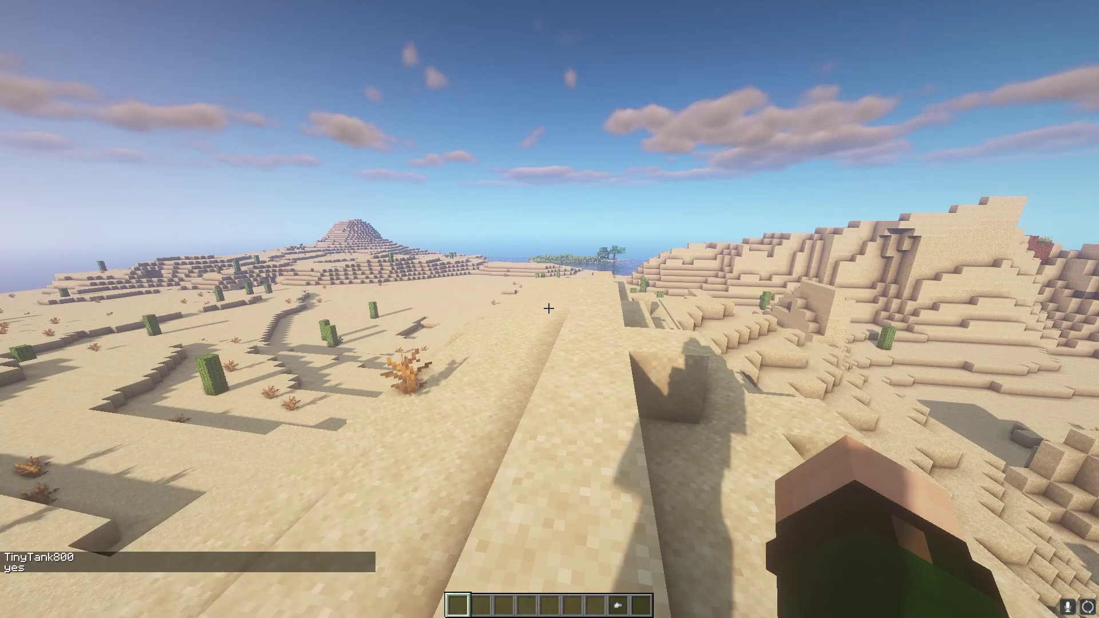
{"action": "key", "text": "slash"}
{"action": "key", "text": "BackSpace"}
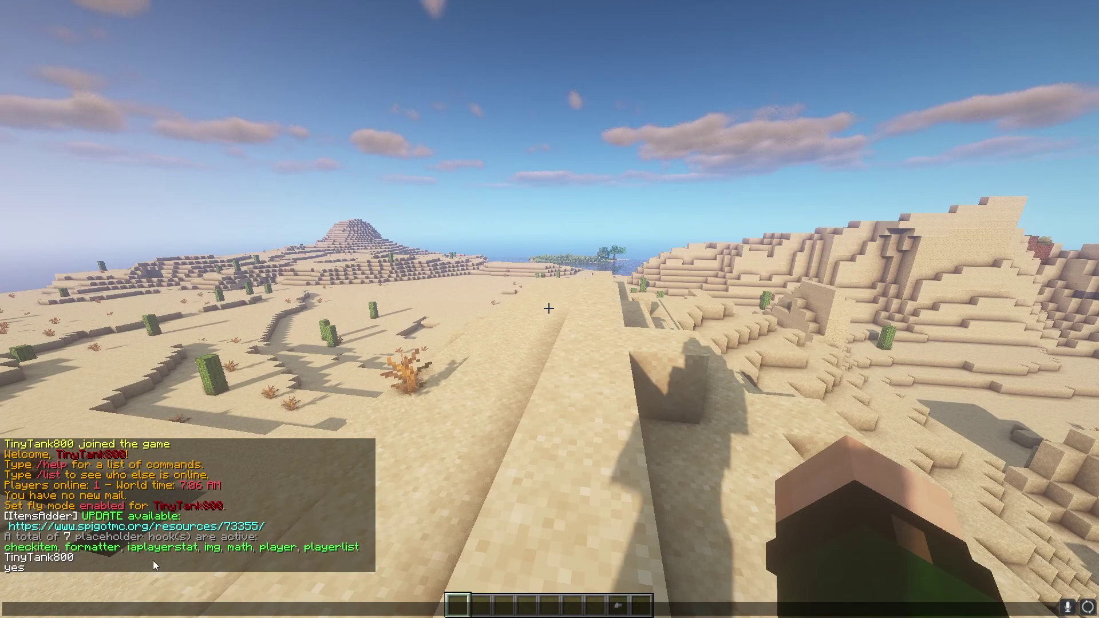
{"action": "key", "text": "Escape"}
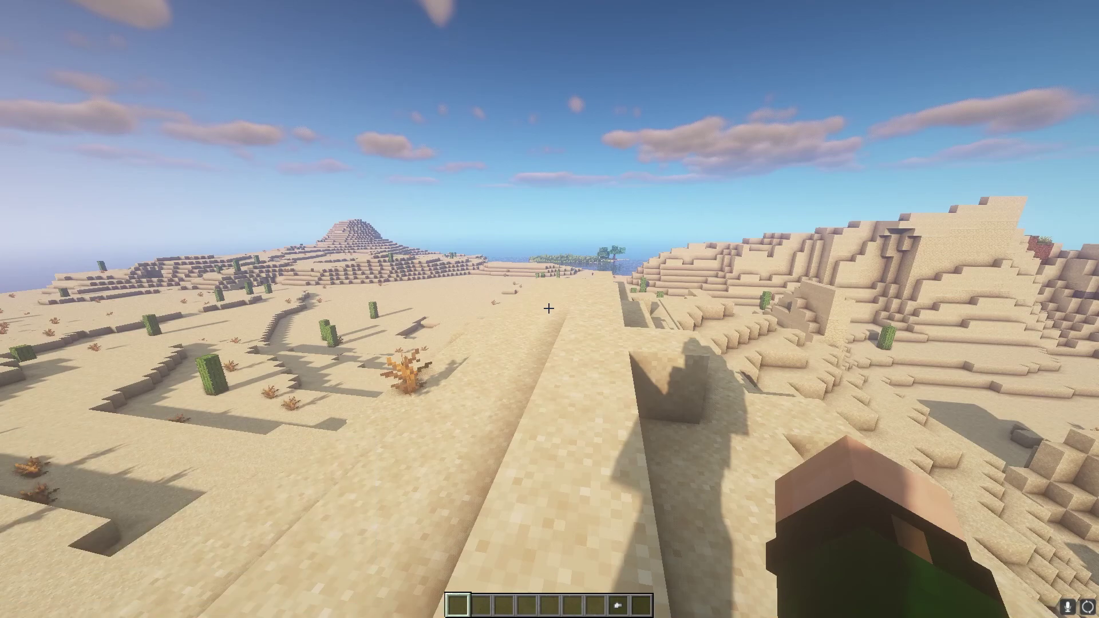
{"action": "key", "text": "Tab"}
{"action": "key", "text": "w"}
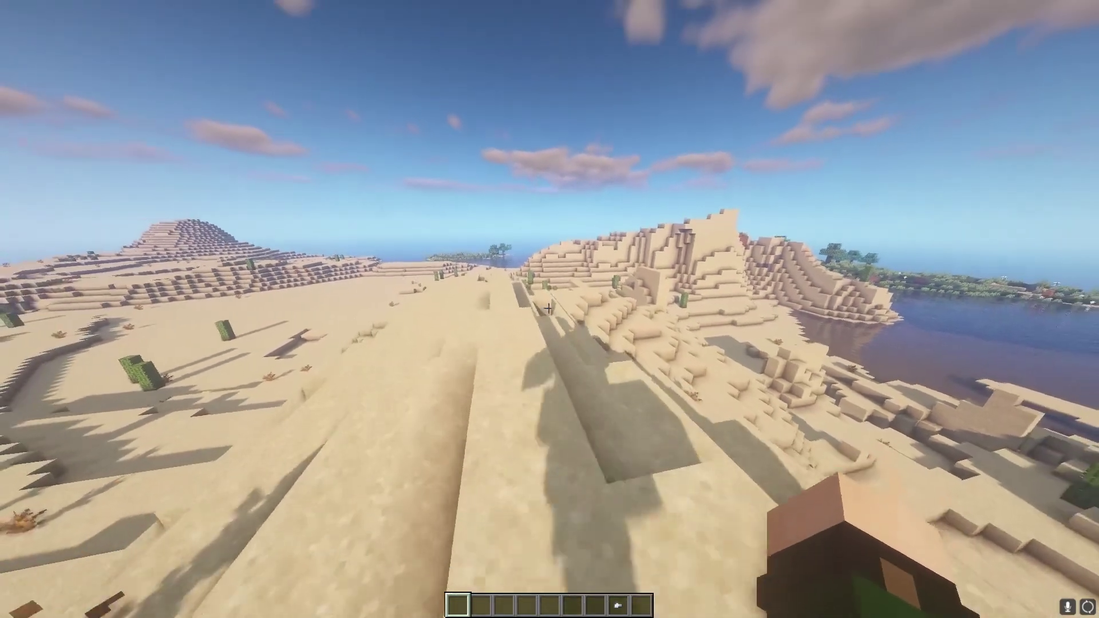
{"action": "key", "text": "slash"}
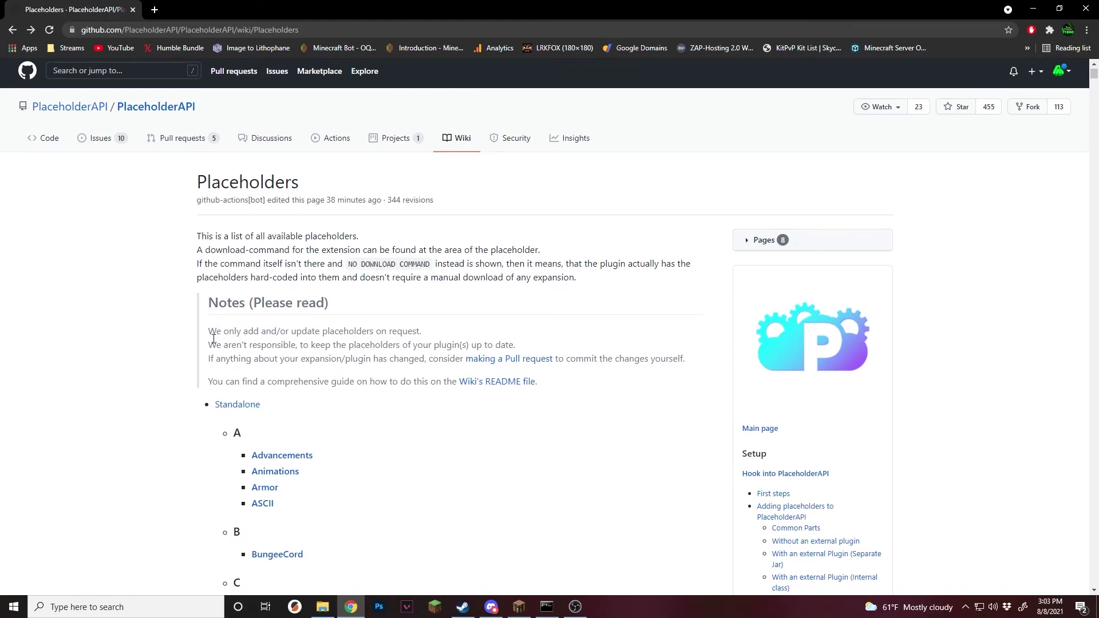
Switch to the PlaceholderAPI wiki in the browser, look through the standalone expansions and open the Player entry.
{"action": "scroll", "coordinate": [269, 281], "scroll_direction": "down", "scroll_amount": 1}
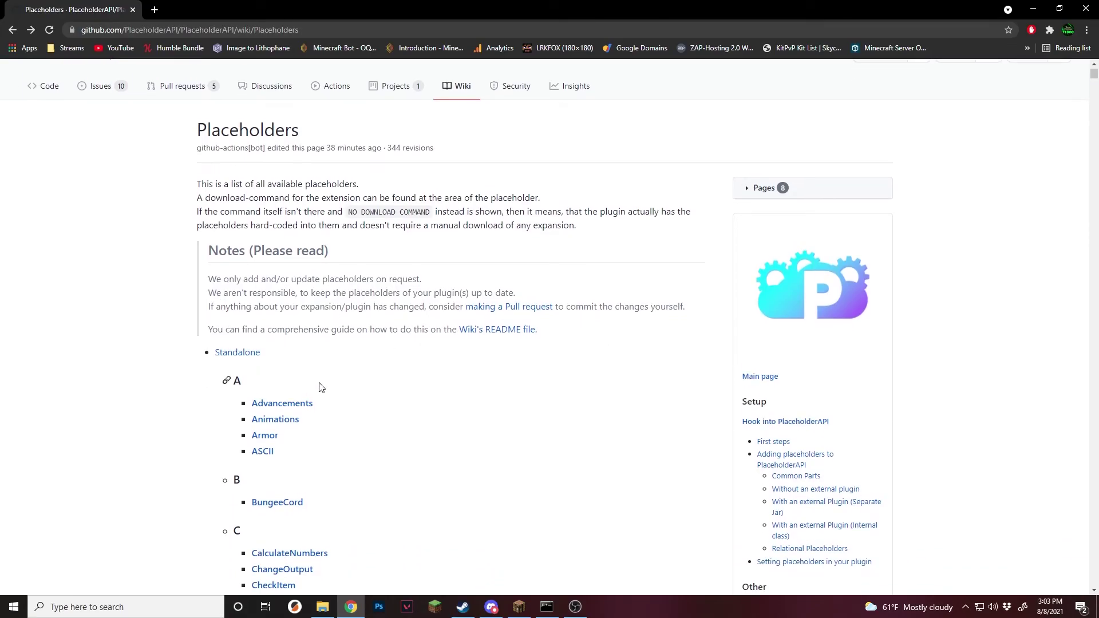
{"action": "scroll", "coordinate": [445, 287], "scroll_direction": "down", "scroll_amount": 5}
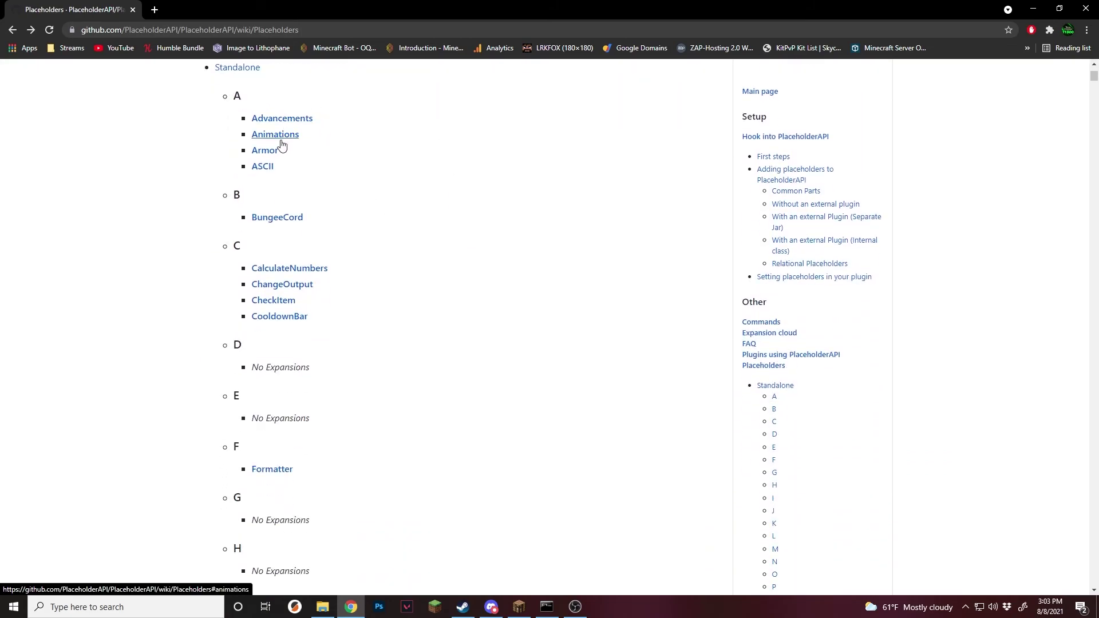
{"action": "scroll", "coordinate": [280, 219], "scroll_direction": "down", "scroll_amount": 13}
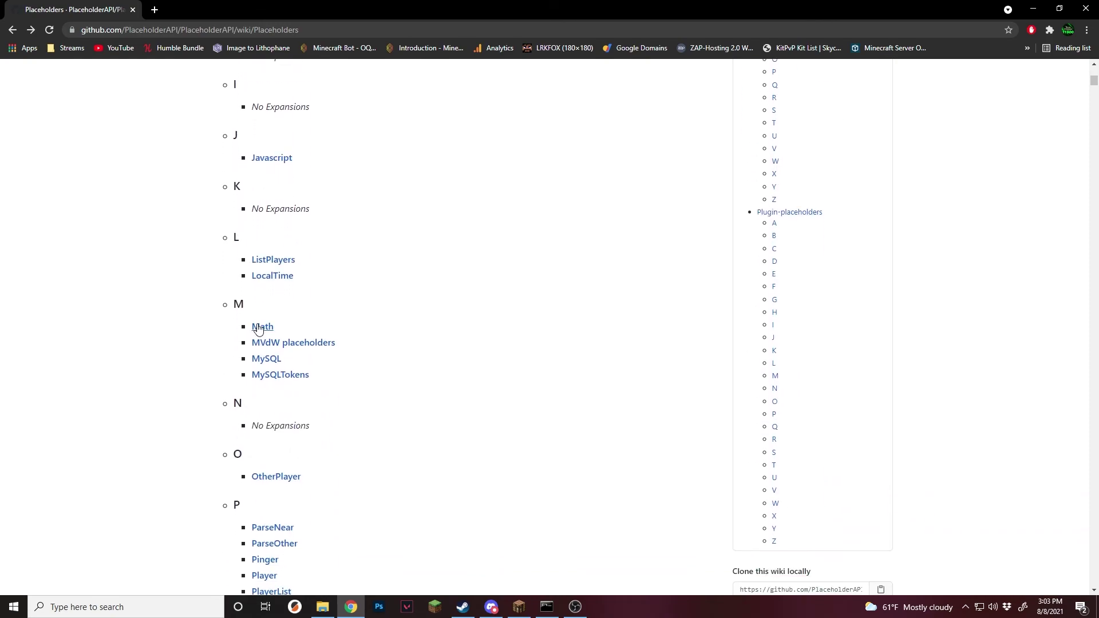
{"action": "scroll", "coordinate": [258, 333], "scroll_direction": "down", "scroll_amount": 10}
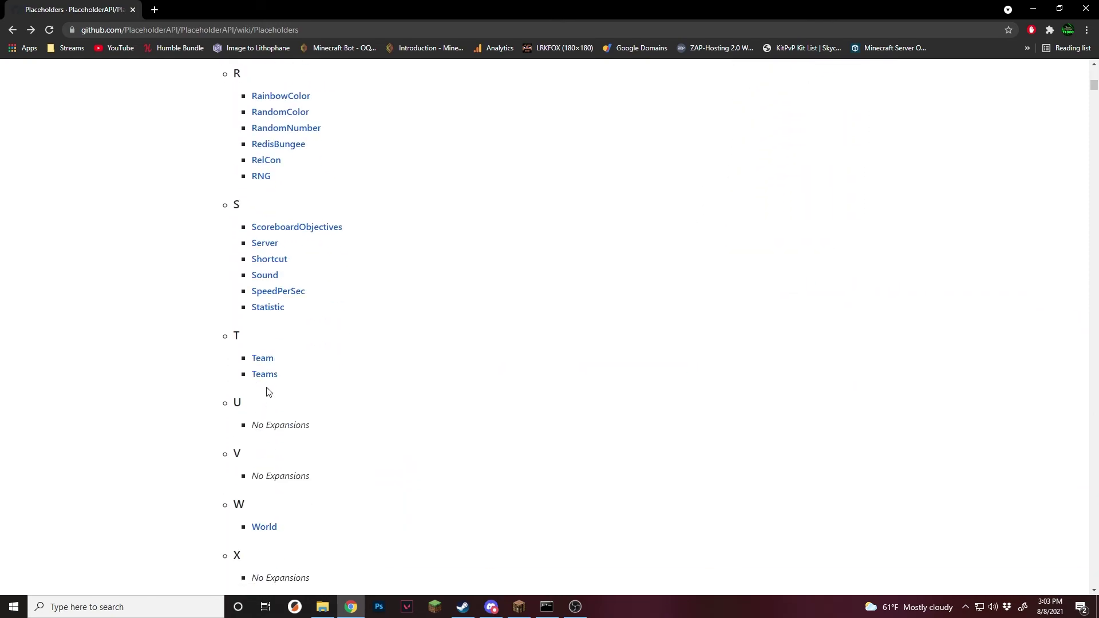
{"action": "scroll", "coordinate": [297, 236], "scroll_direction": "up", "scroll_amount": 4}
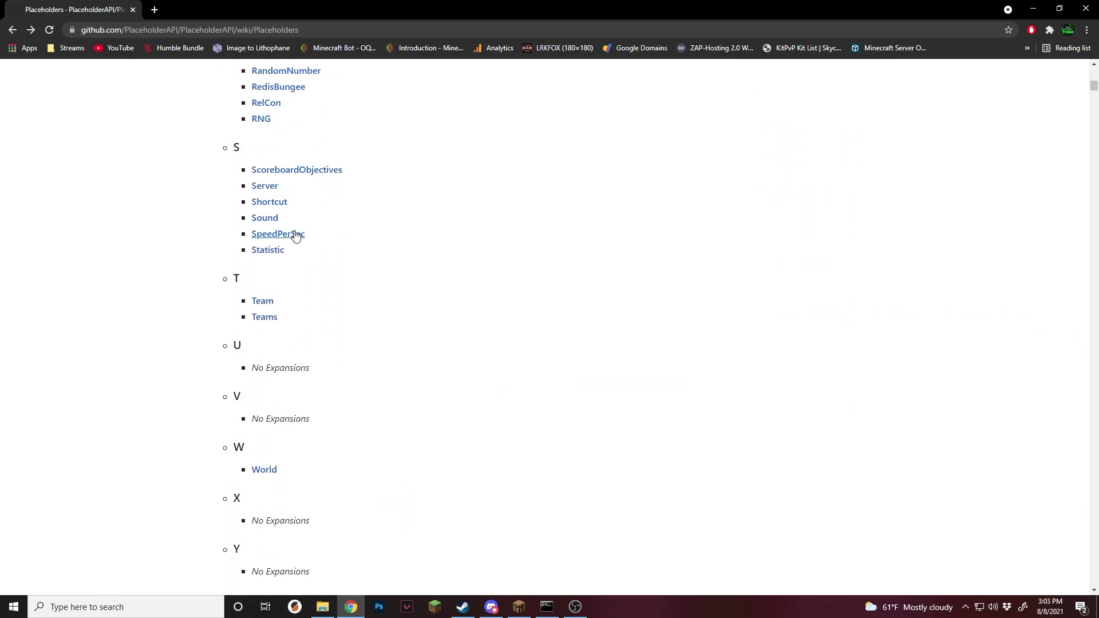
{"action": "scroll", "coordinate": [297, 237], "scroll_direction": "up", "scroll_amount": 6}
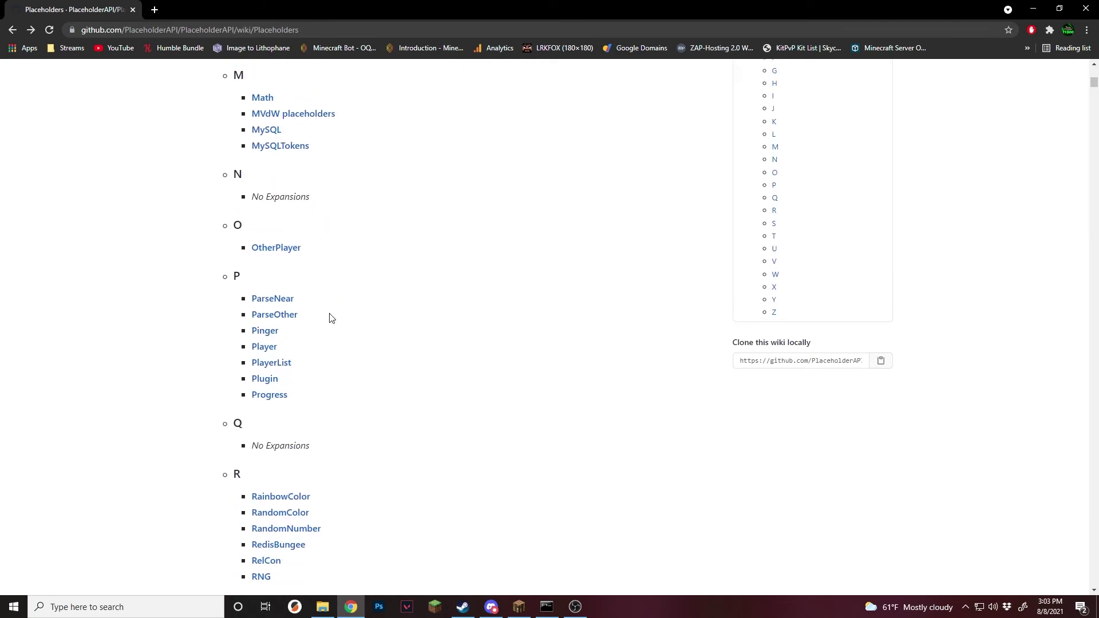
{"action": "left_click", "coordinate": [264, 347]}
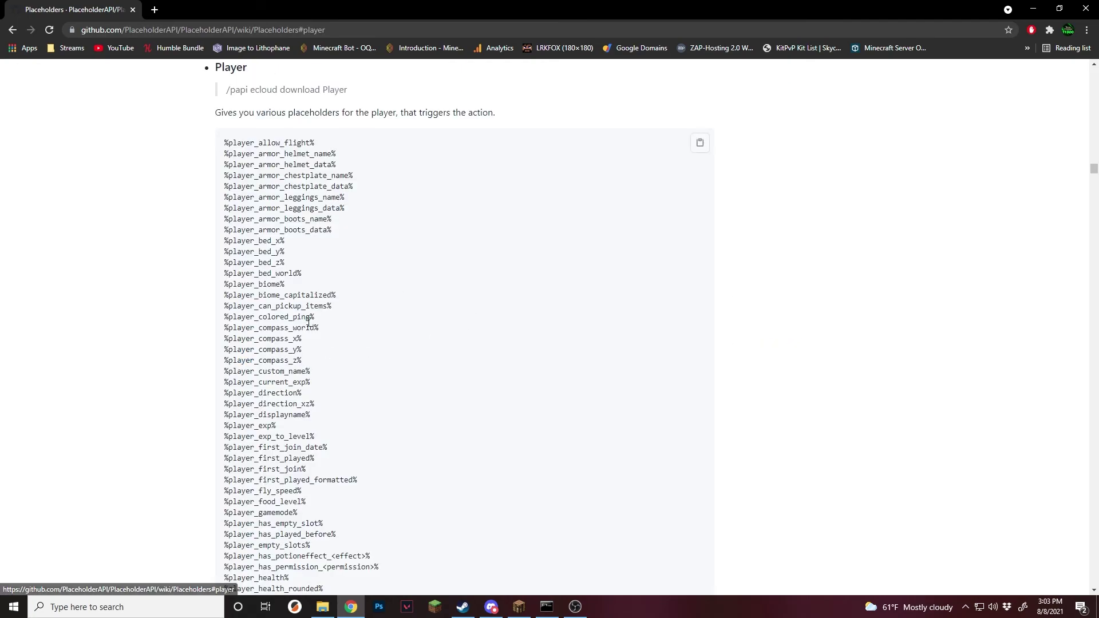
Examine the Player expansion's placeholders, highlighting the entries from %player_allow_flight% down to about %player_first_join%.
{"action": "scroll", "coordinate": [423, 240], "scroll_direction": "down", "scroll_amount": 1}
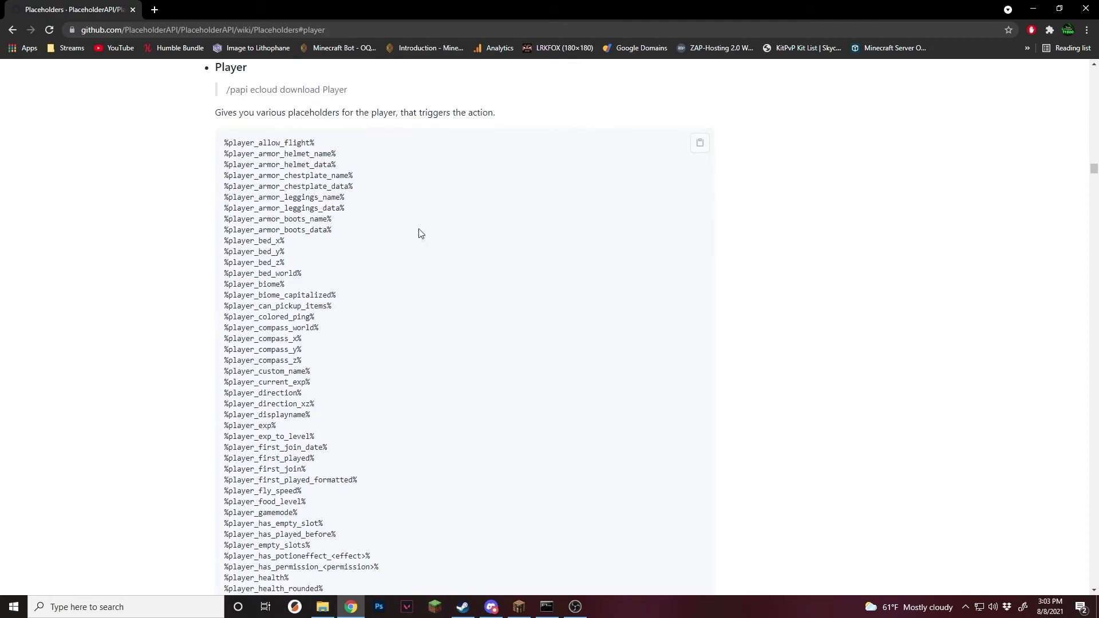
{"action": "left_click_drag", "start_coordinate": [234, 142], "coordinate": [324, 473]}
{"action": "left_click", "coordinate": [405, 375]}
{"action": "scroll", "coordinate": [385, 424], "scroll_direction": "down", "scroll_amount": 4}
{"action": "scroll", "coordinate": [385, 420], "scroll_direction": "up", "scroll_amount": 6}
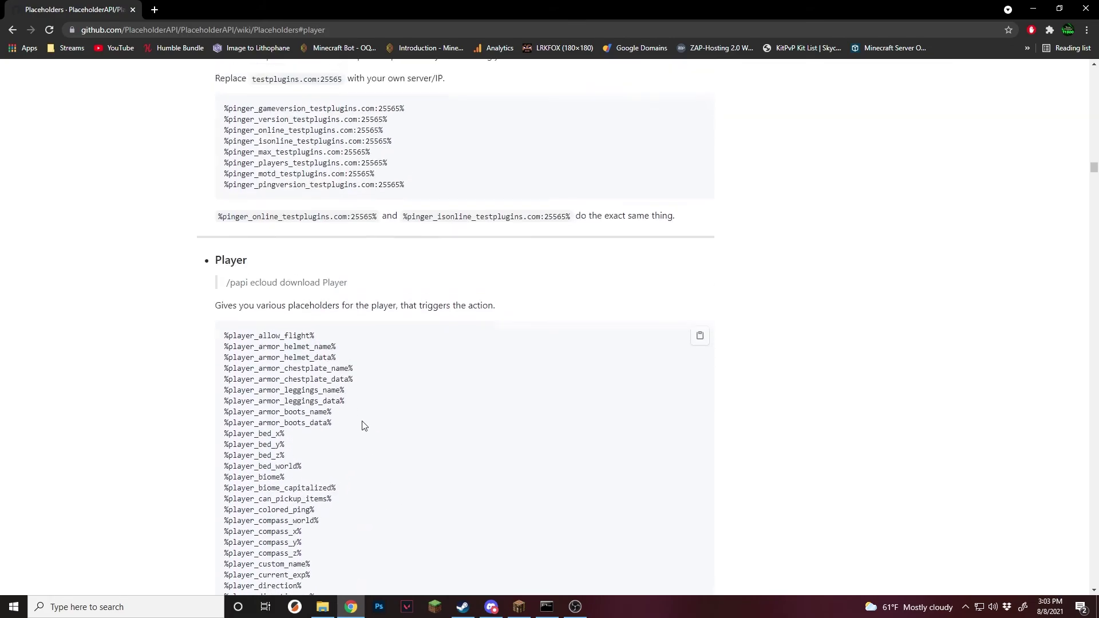
Copy the Player expansion's download command from the wiki and paste it into the Minecraft chat.
{"action": "left_click_drag", "start_coordinate": [359, 211], "coordinate": [227, 211]}
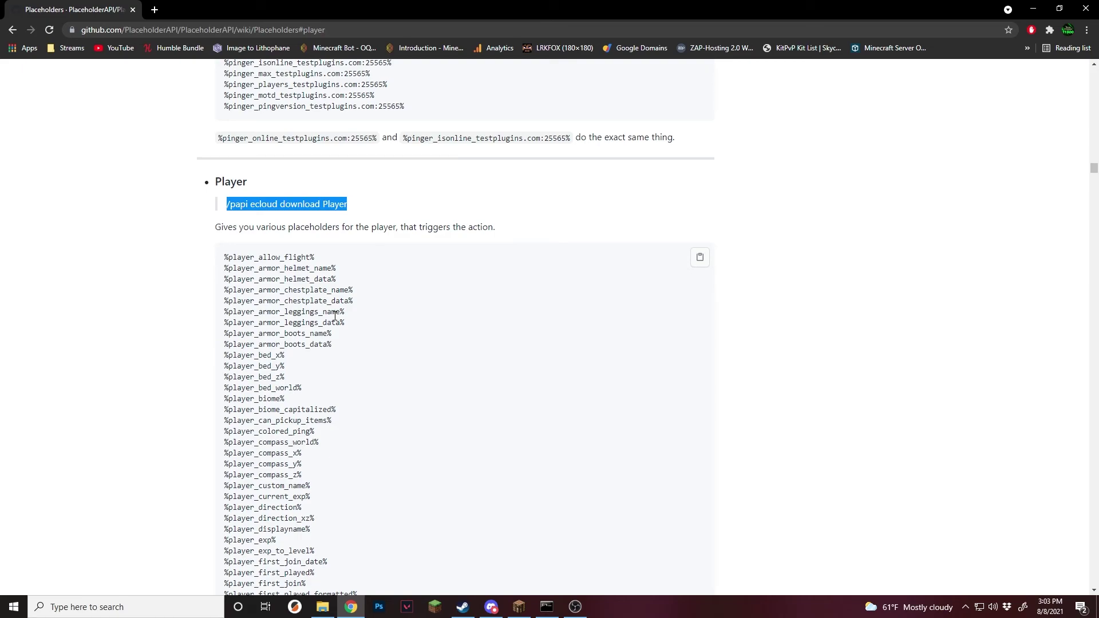
{"action": "left_click_drag", "start_coordinate": [348, 204], "coordinate": [224, 212]}
{"action": "key", "text": "ctrl+c"}
{"action": "mouse_move", "coordinate": [519, 605]}
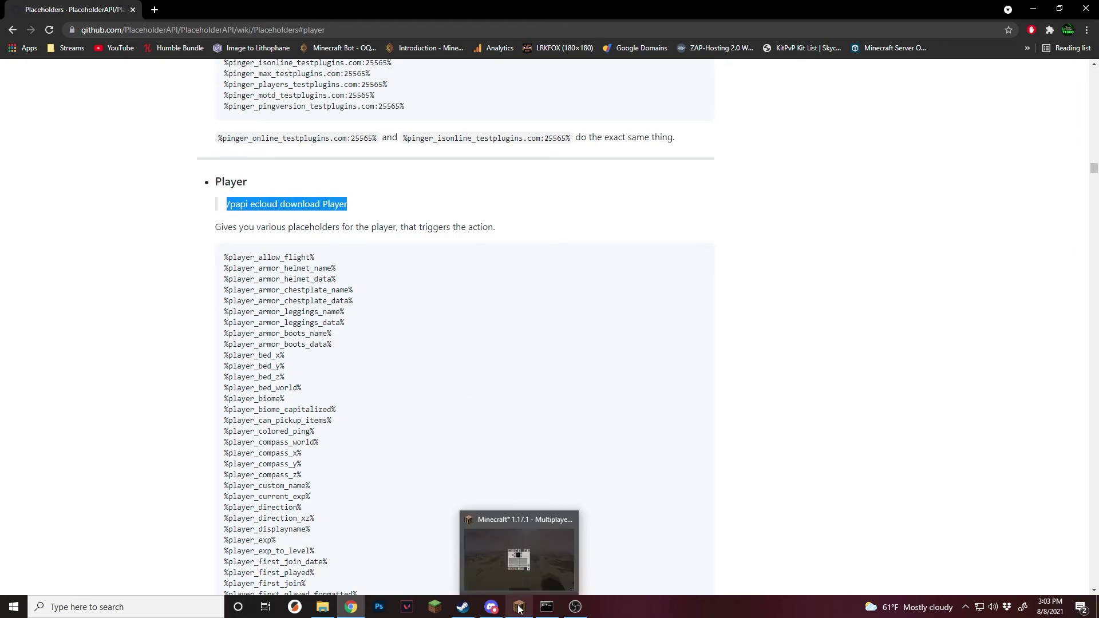
{"action": "left_click", "coordinate": [538, 447]}
{"action": "key", "text": "ctrl+v"}
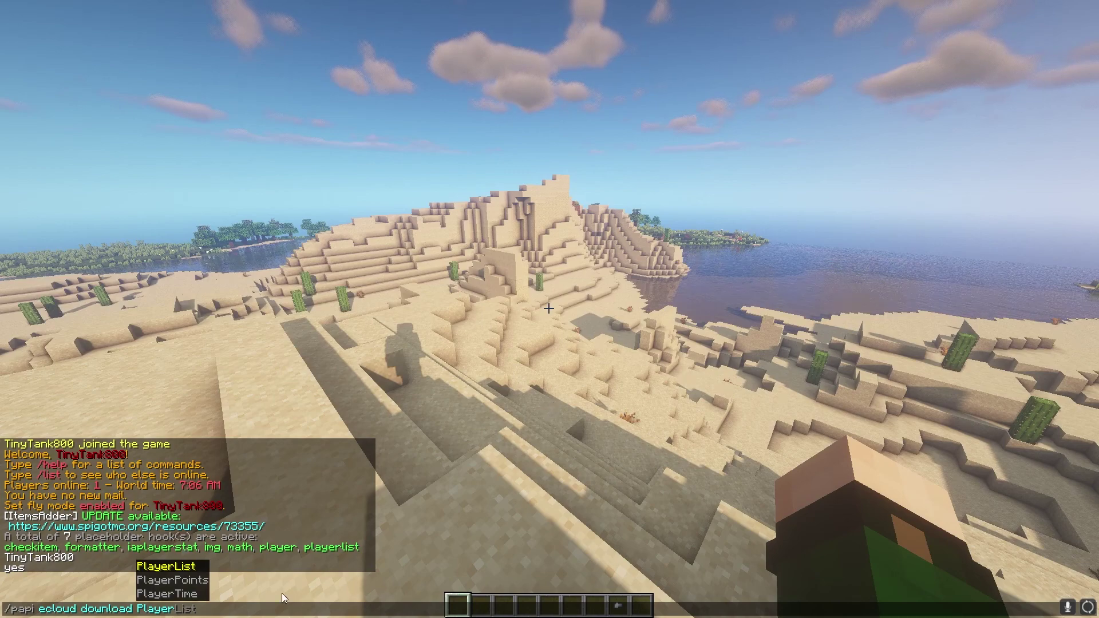
Look through the suggested expansion names starting with Player, and run /papi ecloud download Player.
{"action": "key", "text": "Up"}
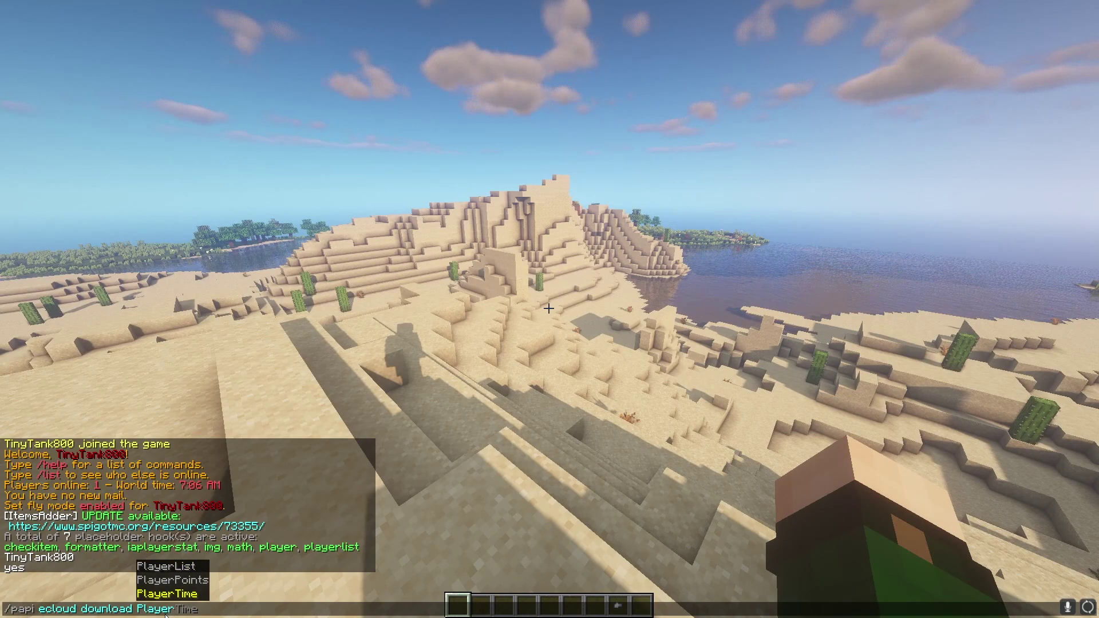
{"action": "key", "text": "Down"}
{"action": "key", "text": "Down"}
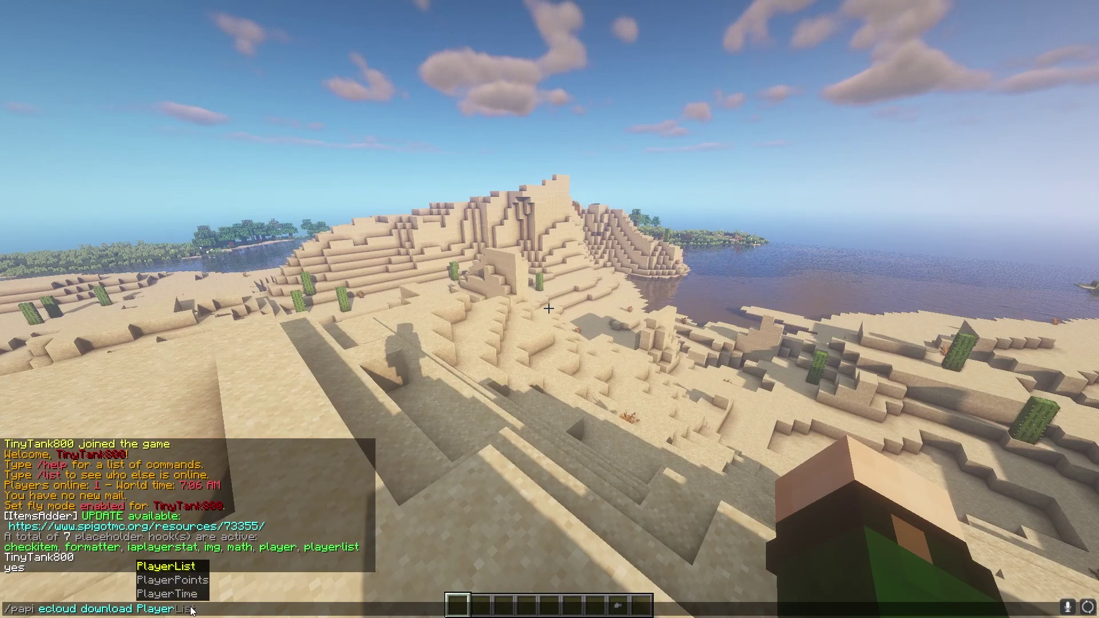
{"action": "key", "text": "Up"}
{"action": "key", "text": "Up"}
{"action": "key", "text": "Up"}
{"action": "key", "text": "Down"}
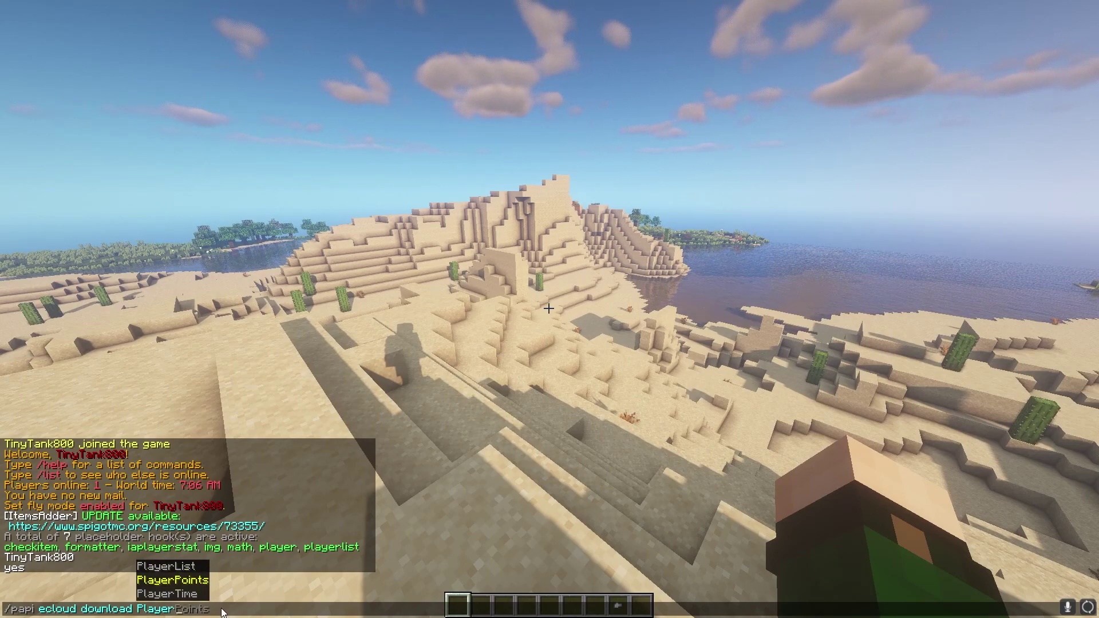
{"action": "key", "text": "Return"}
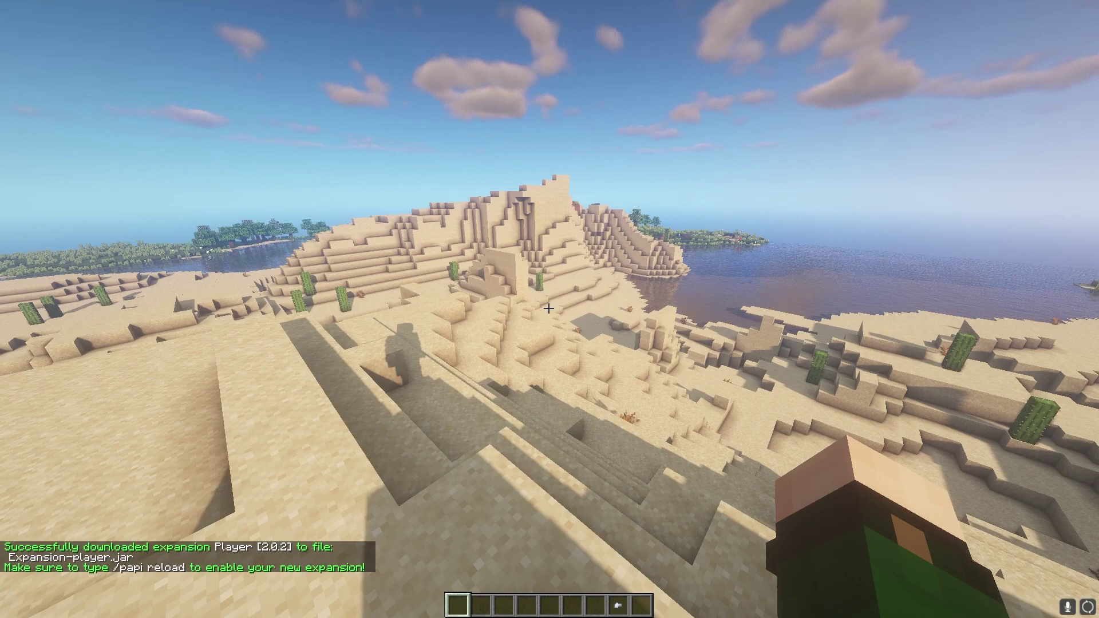
Reload PlaceholderAPI with /papi reload to enable the downloaded expansion.
{"action": "type", "text": "/papi rel"}
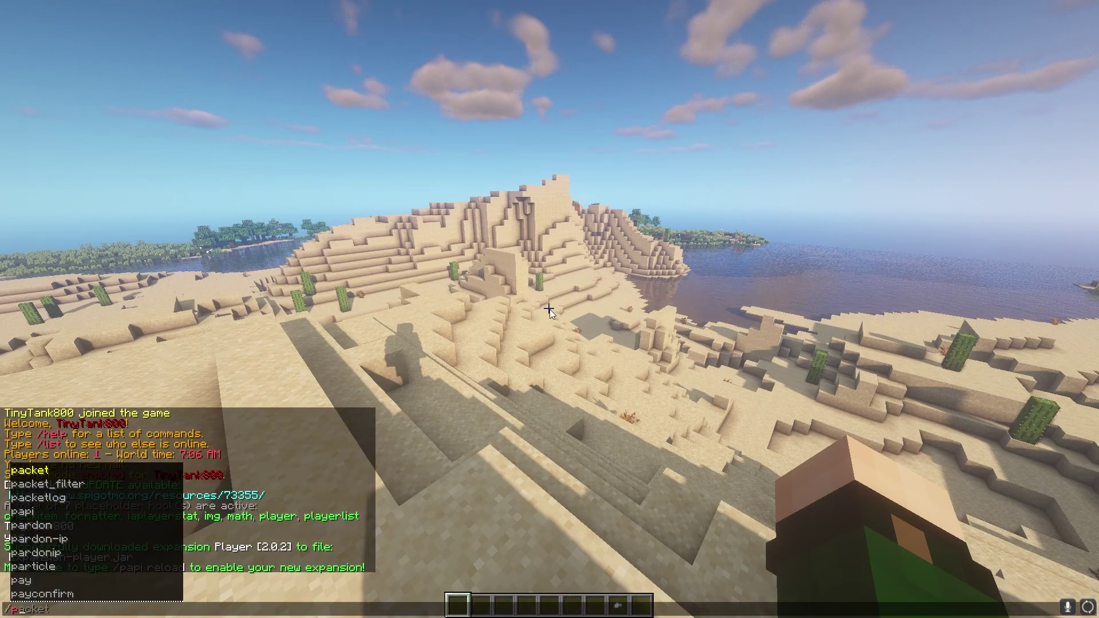
{"action": "type", "text": "oad"}
{"action": "key", "text": "Return"}
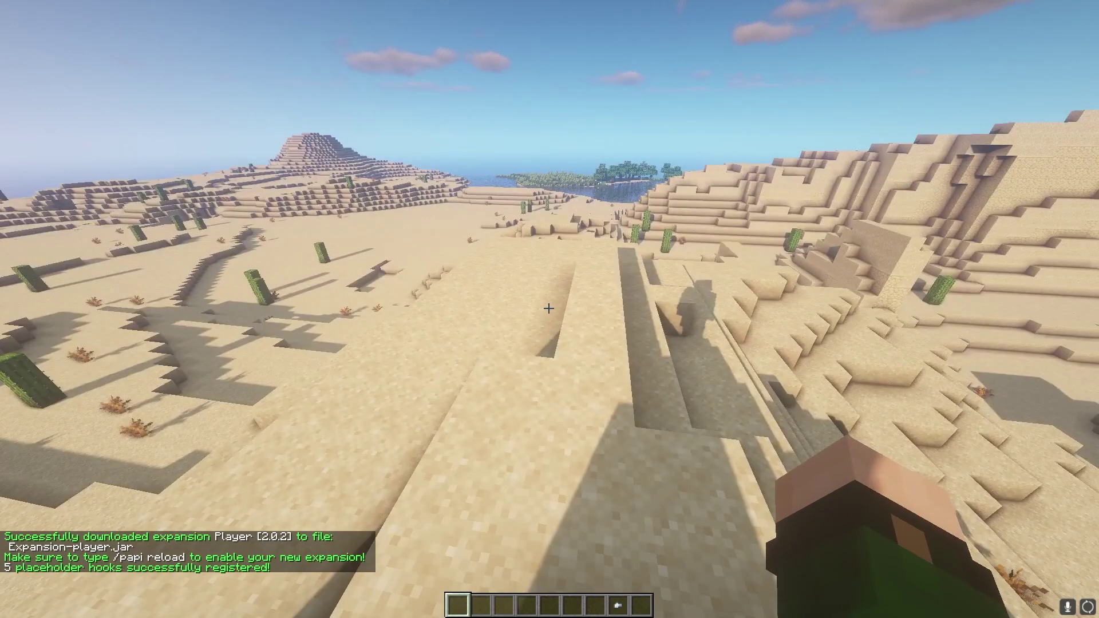
Recall the earlier player name test from the chat history and run /papi parse me %player_name% again.
{"action": "key", "text": "slash"}
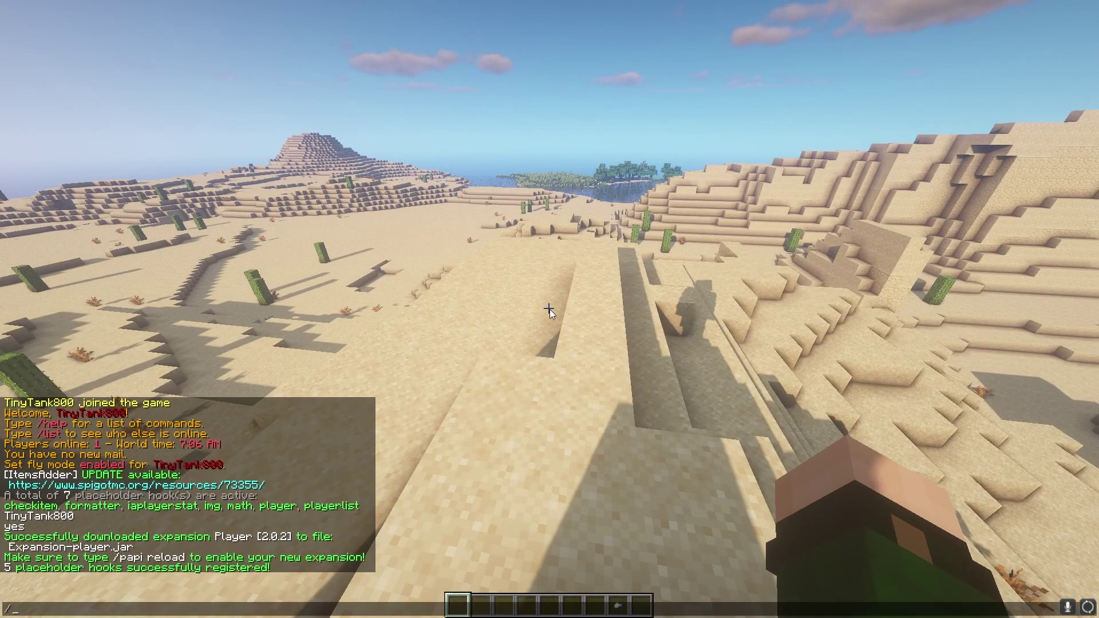
{"action": "key", "text": "Up"}
{"action": "key", "text": "Up"}
{"action": "key", "text": "Up"}
{"action": "key", "text": "Up"}
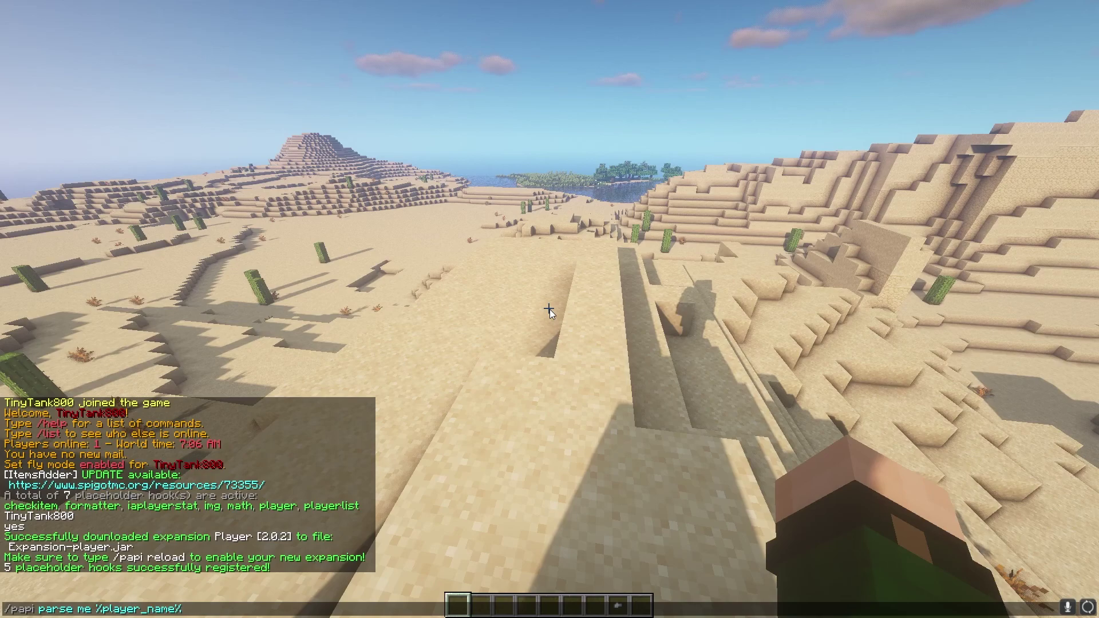
{"action": "key", "text": "Return"}
Switch to the PlaceholderAPI wiki in the browser, search the plugin placeholders for "luck" and open the LuckPerms entry.
{"action": "key", "text": "t"}
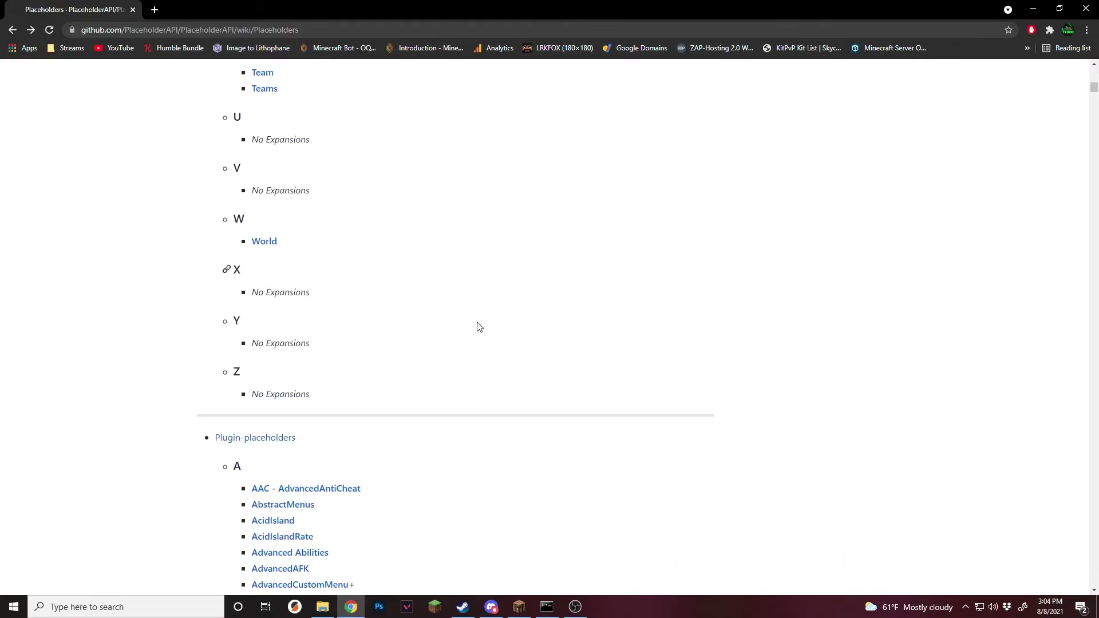
{"action": "scroll", "coordinate": [475, 321], "scroll_direction": "down", "scroll_amount": 10}
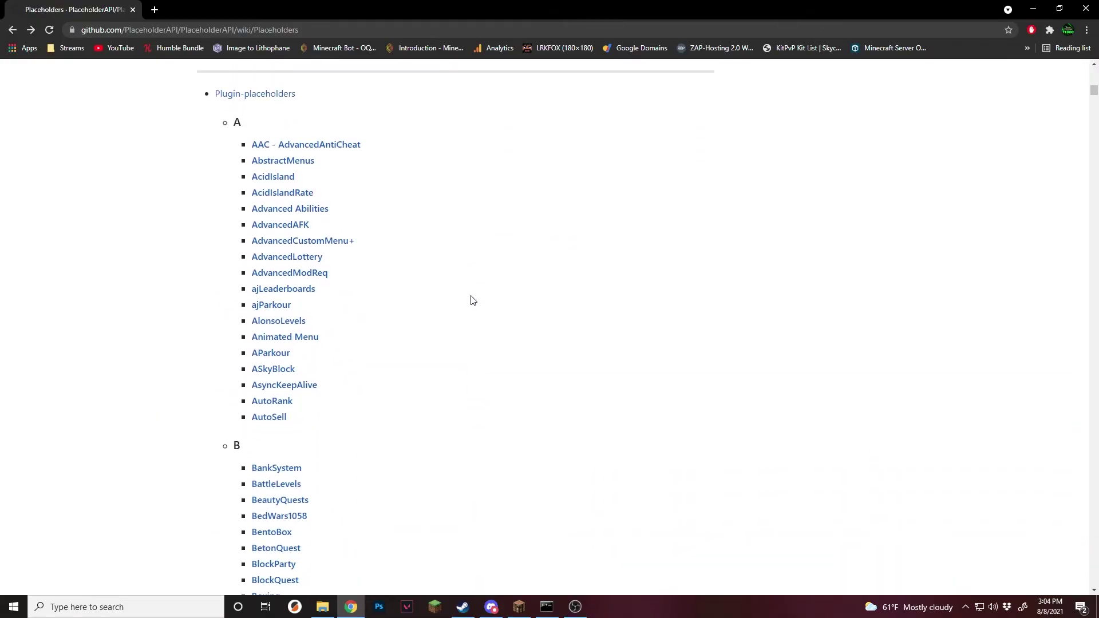
{"action": "scroll", "coordinate": [468, 304], "scroll_direction": "down", "scroll_amount": 13}
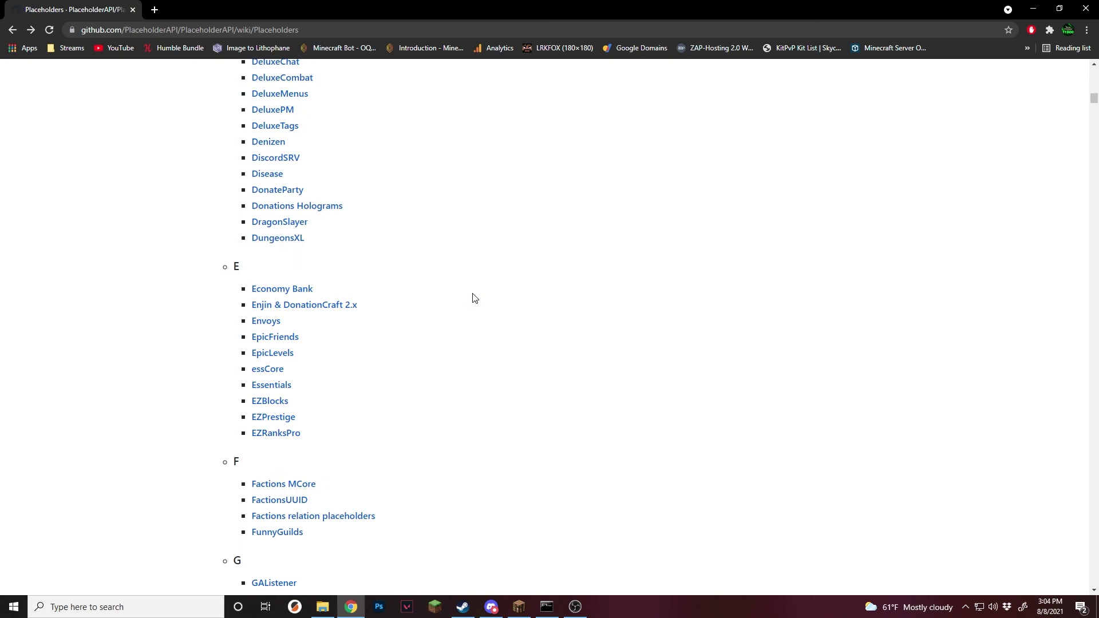
{"action": "key", "text": "ctrl+f"}
{"action": "type", "text": "luck"}
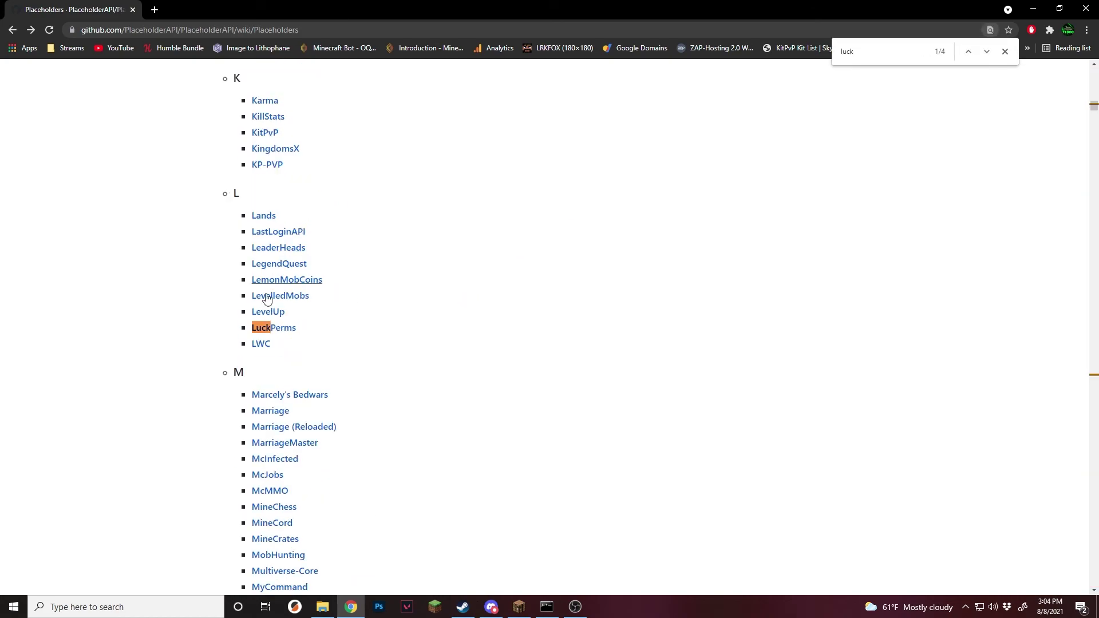
{"action": "left_click", "coordinate": [280, 329]}
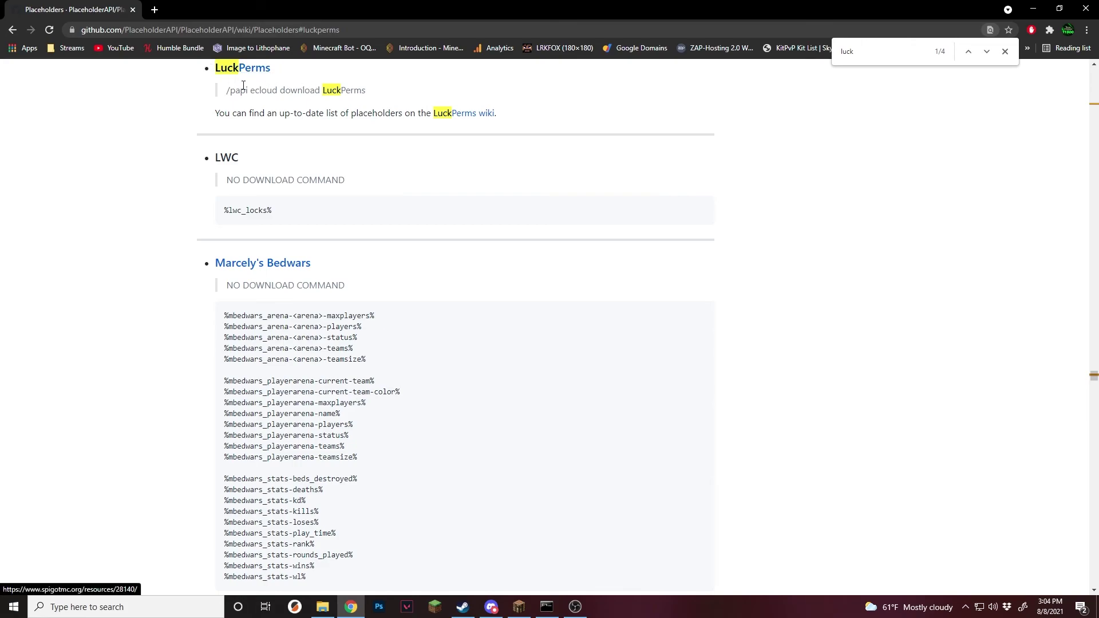
Examine the LuckPerms entry, highlighting its download command and the note on where to find its placeholders.
{"action": "left_click_drag", "start_coordinate": [226, 90], "coordinate": [391, 94]}
{"action": "left_click", "coordinate": [322, 108]}
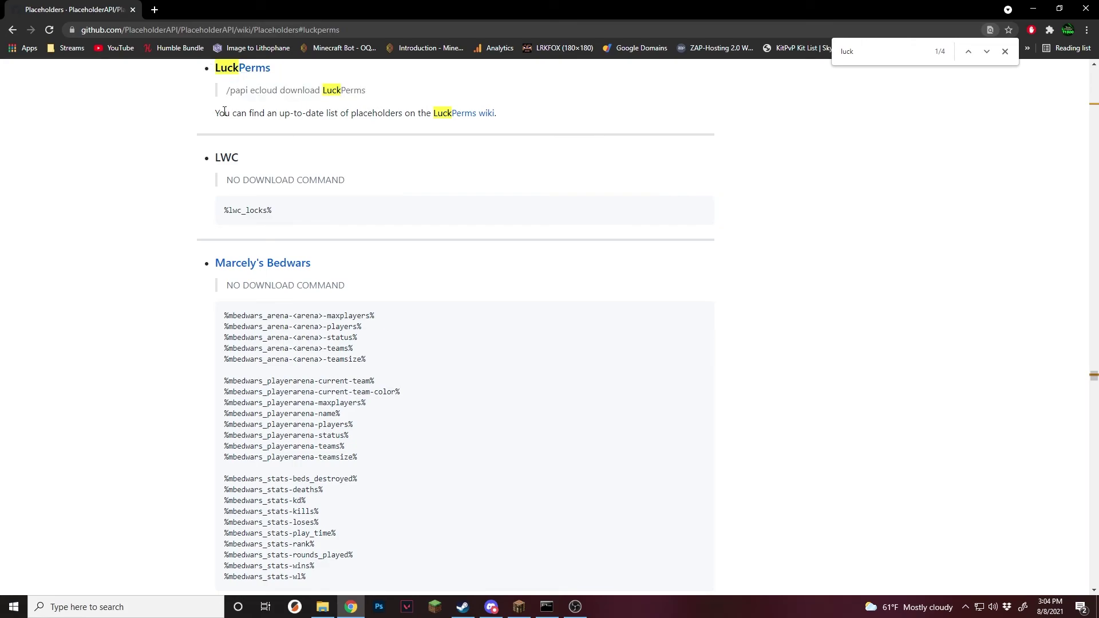
{"action": "left_click_drag", "start_coordinate": [224, 111], "coordinate": [449, 111]}
{"action": "left_click", "coordinate": [502, 109]}
{"action": "scroll", "coordinate": [539, 168], "scroll_direction": "up", "scroll_amount": 1}
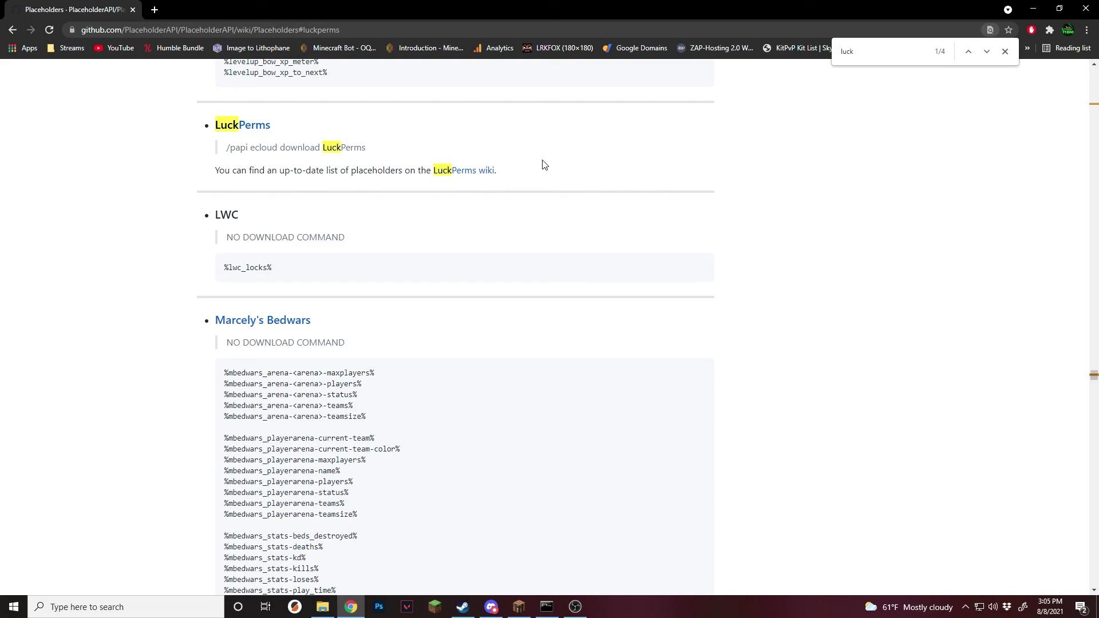
Compare the neighbouring entries, highlighting the LWC entry's download note and its %lwc_locks% placeholder.
{"action": "scroll", "coordinate": [434, 221], "scroll_direction": "down", "scroll_amount": 3}
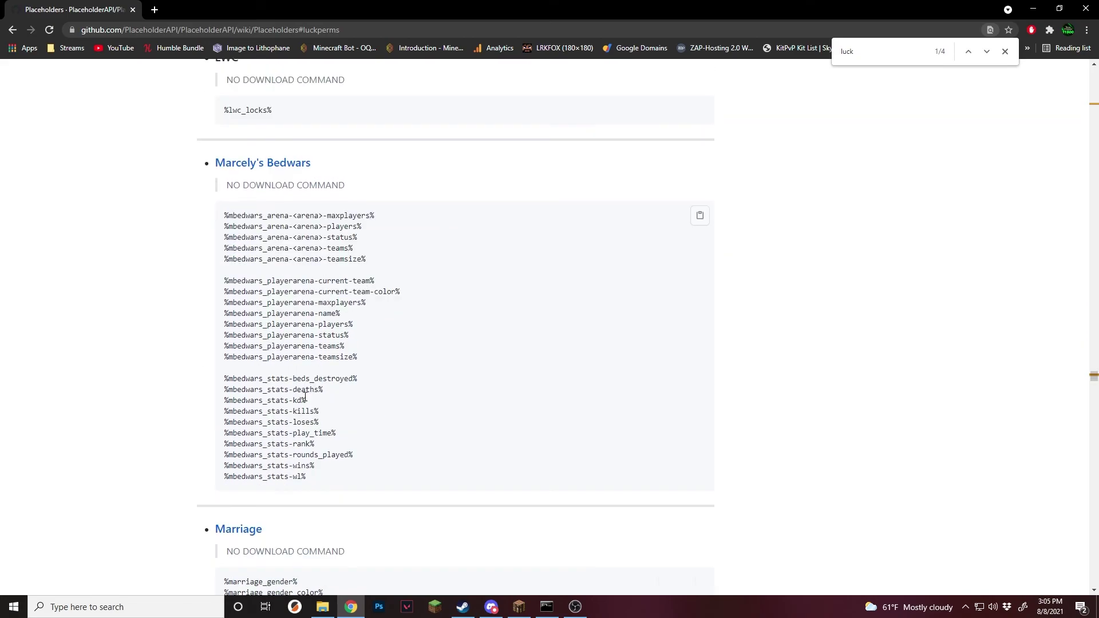
{"action": "scroll", "coordinate": [437, 424], "scroll_direction": "up", "scroll_amount": 4}
{"action": "left_click_drag", "start_coordinate": [224, 296], "coordinate": [351, 299]}
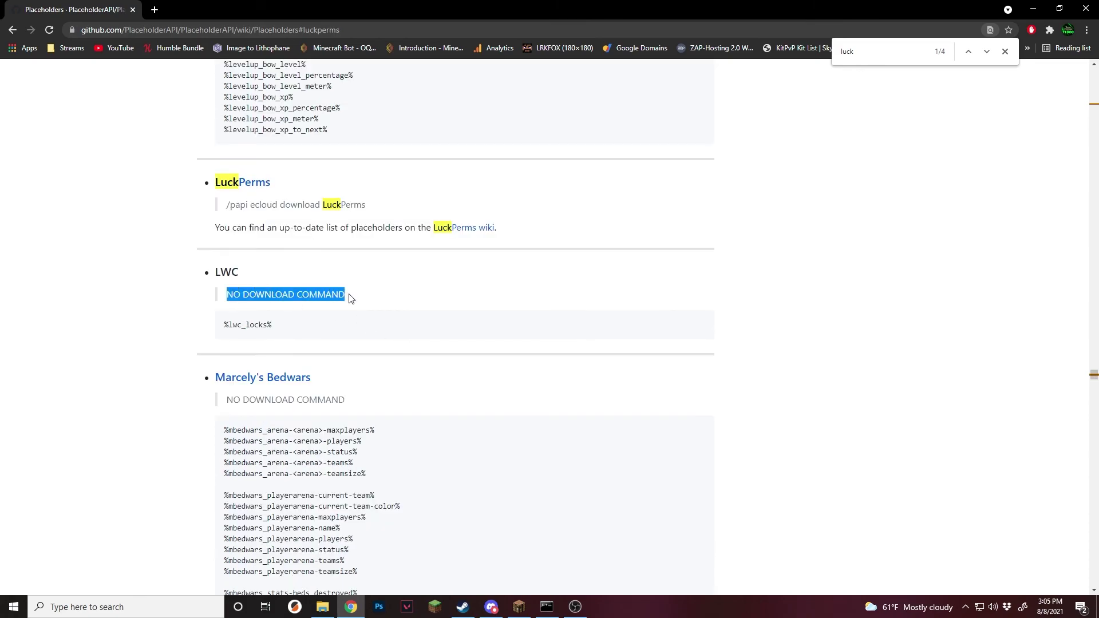
{"action": "left_click", "coordinate": [327, 329]}
{"action": "left_click_drag", "start_coordinate": [276, 294], "coordinate": [224, 270]}
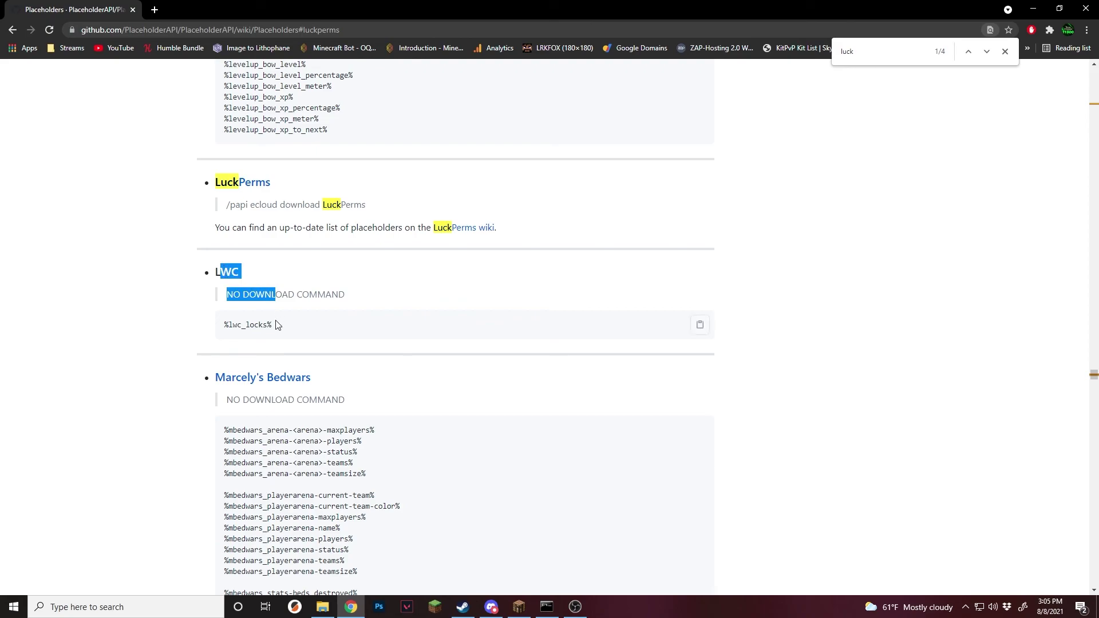
{"action": "left_click_drag", "start_coordinate": [277, 324], "coordinate": [223, 324]}
{"action": "left_click", "coordinate": [324, 336]}
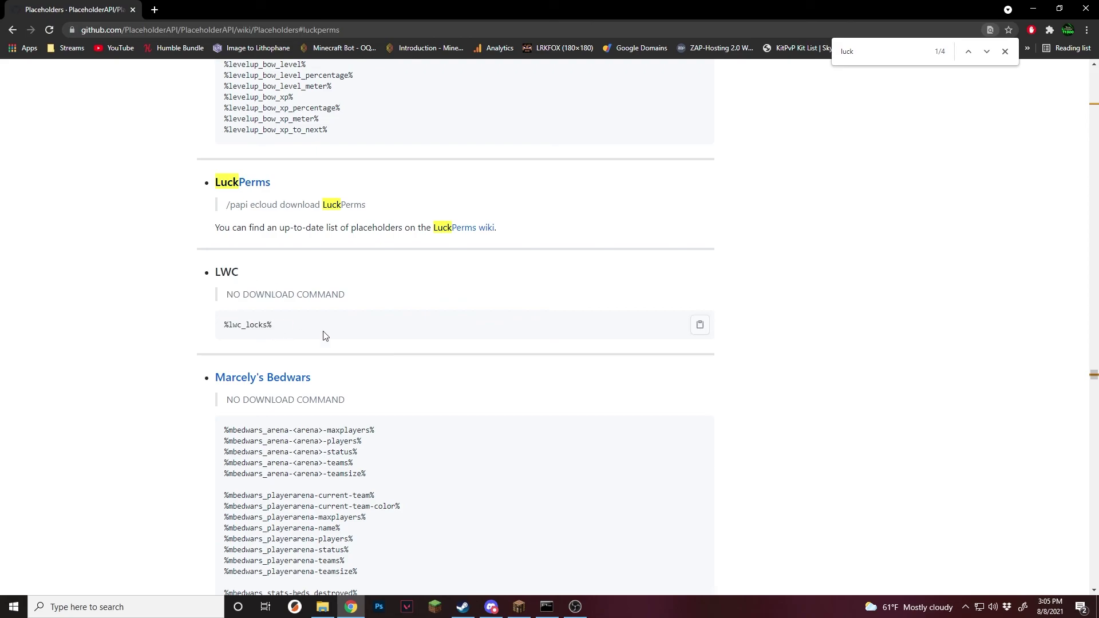
Switch to Minecraft, download the LuckPerms expansion and reload PlaceholderAPI.
{"action": "left_click", "coordinate": [519, 607]}
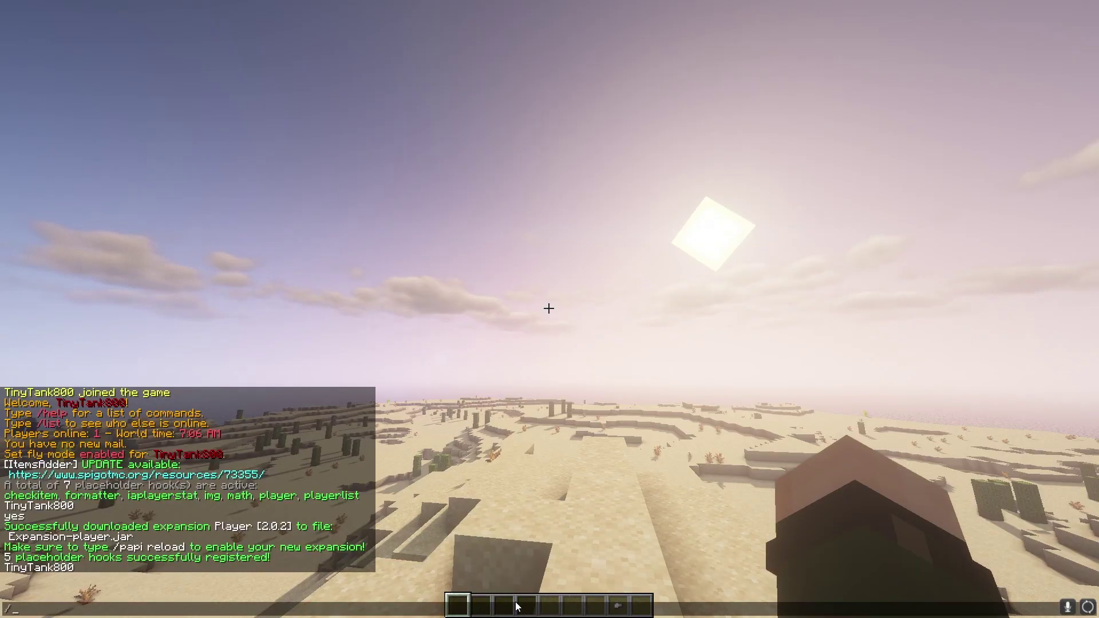
{"action": "key", "text": "Return"}
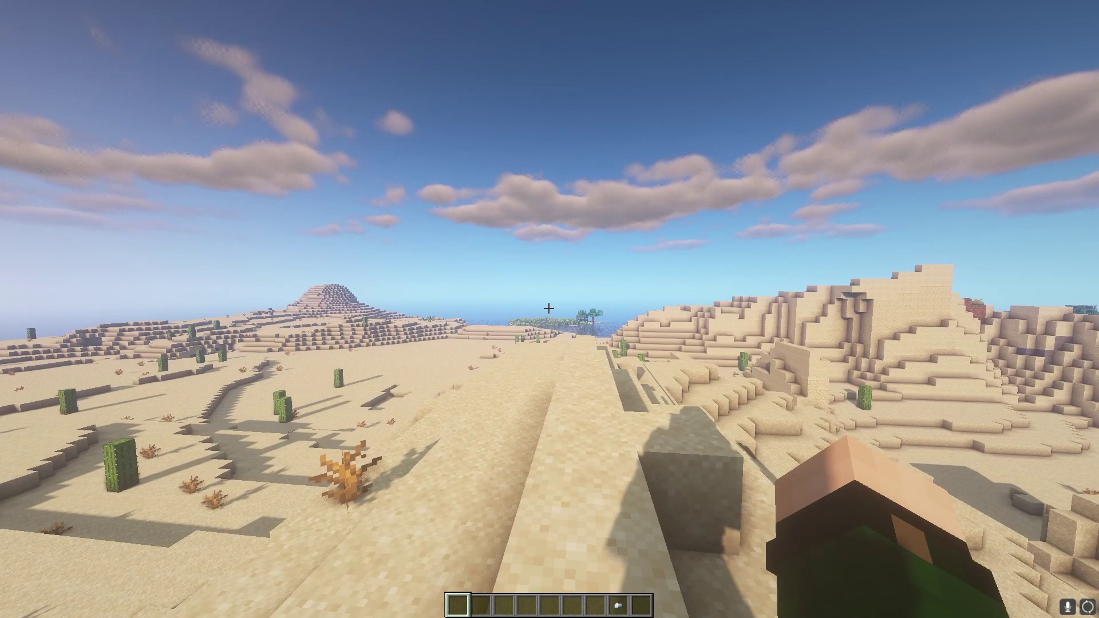
{"action": "key", "text": "t"}
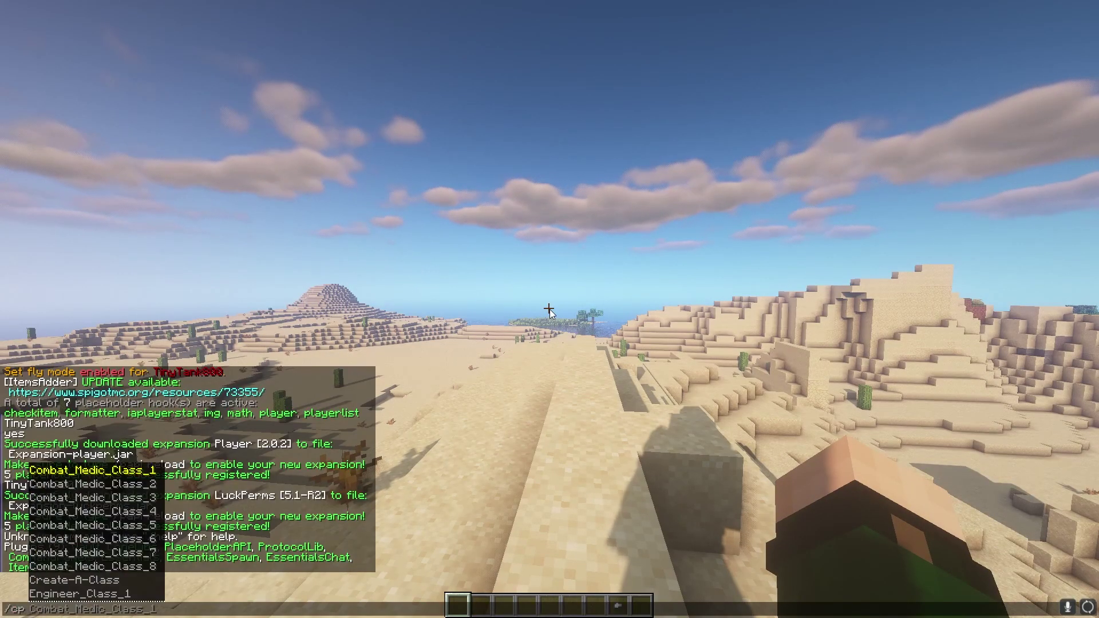
Switch to the CommandPanels panels folder in File Explorer and open example.yml in Notepad++.
{"action": "key", "text": "alt+Tab"}
{"action": "left_click", "coordinate": [190, 187]}
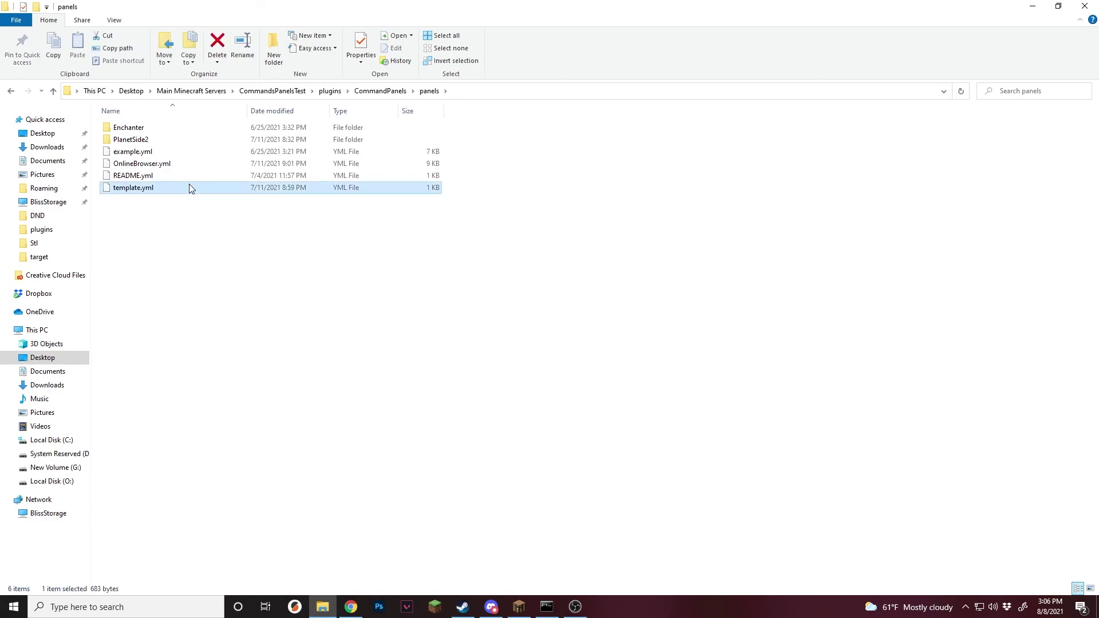
{"action": "left_click", "coordinate": [184, 153]}
{"action": "right_click", "coordinate": [183, 152]}
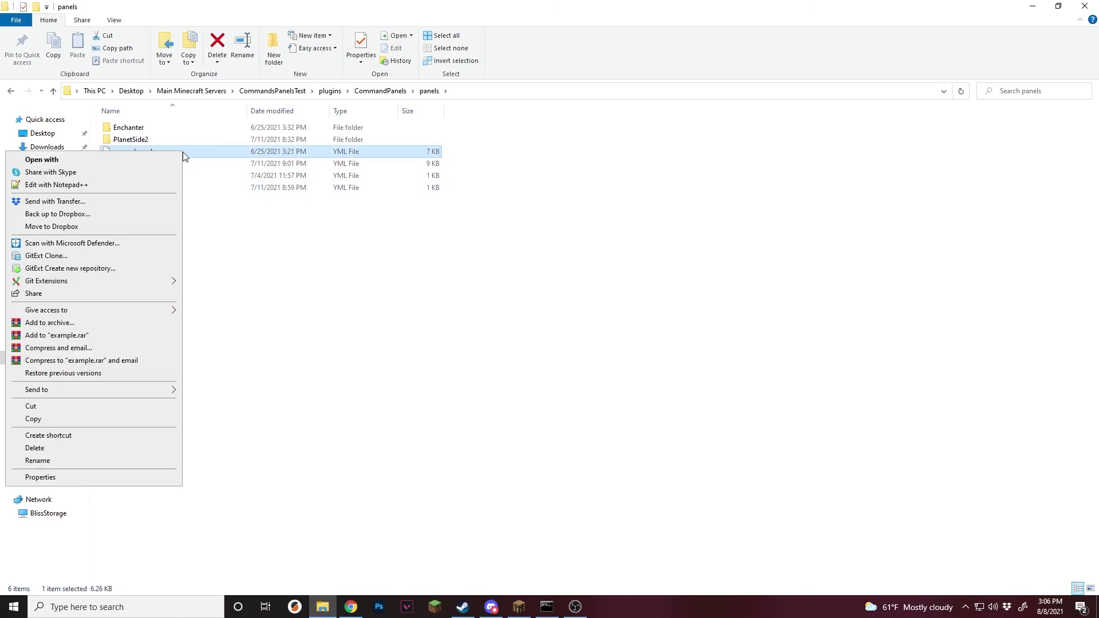
{"action": "left_click", "coordinate": [122, 182]}
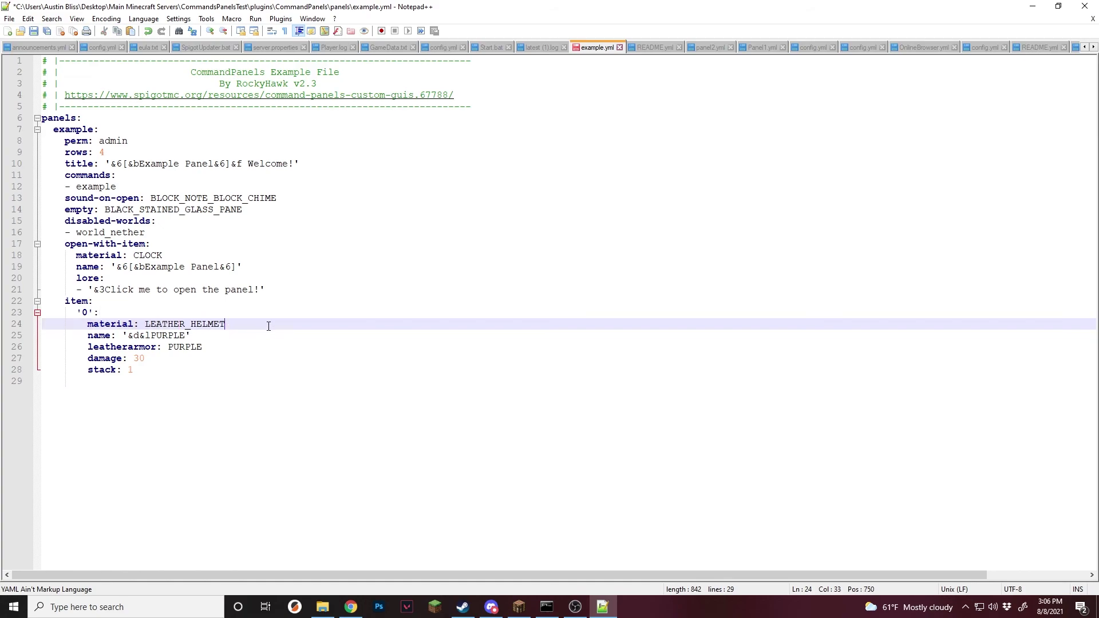
Replace PURPLE in the leather helmet item's name with %player_name%, keeping the &d&l formatting codes.
{"action": "left_click", "coordinate": [235, 347]}
{"action": "left_click", "coordinate": [242, 336]}
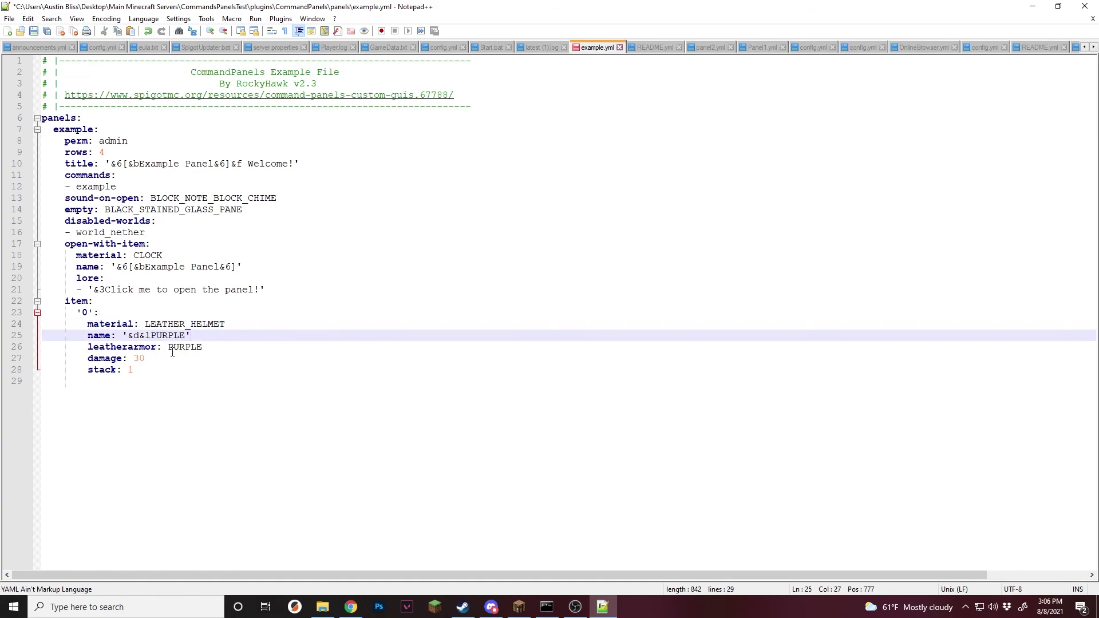
{"action": "left_click_drag", "start_coordinate": [185, 335], "coordinate": [152, 336]}
{"action": "type", "text": "%player_name%"}
{"action": "left_click_drag", "start_coordinate": [228, 337], "coordinate": [154, 336]}
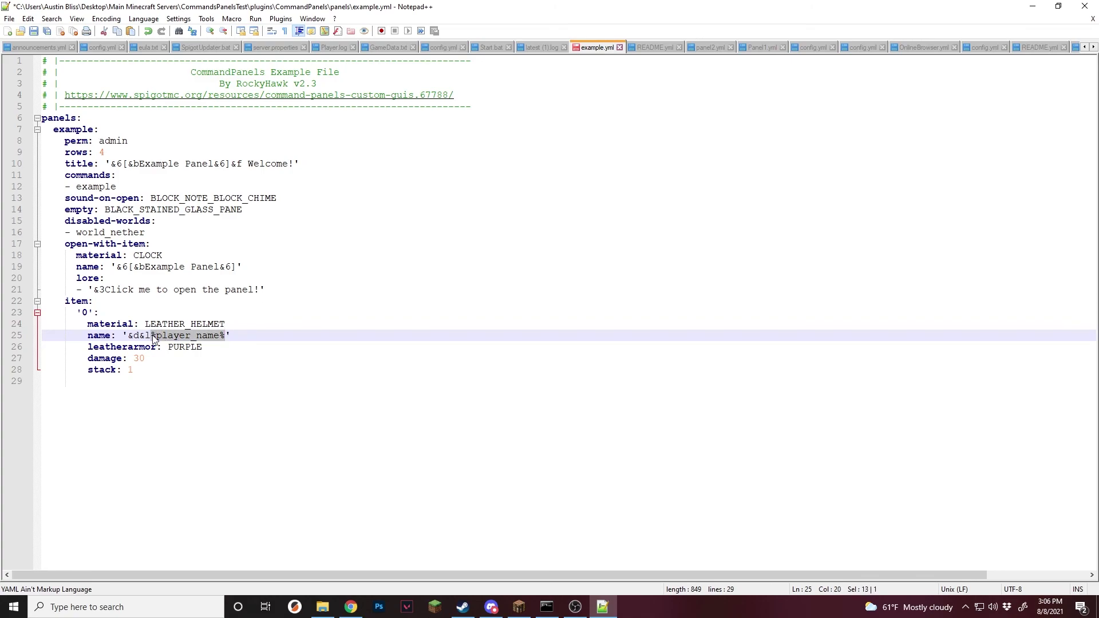
Add a commands section with "- say %player_exp%" below the helmet's stack line and save example.yml.
{"action": "left_click", "coordinate": [170, 370]}
{"action": "key", "text": "Return"}
{"action": "type", "text": "co"}
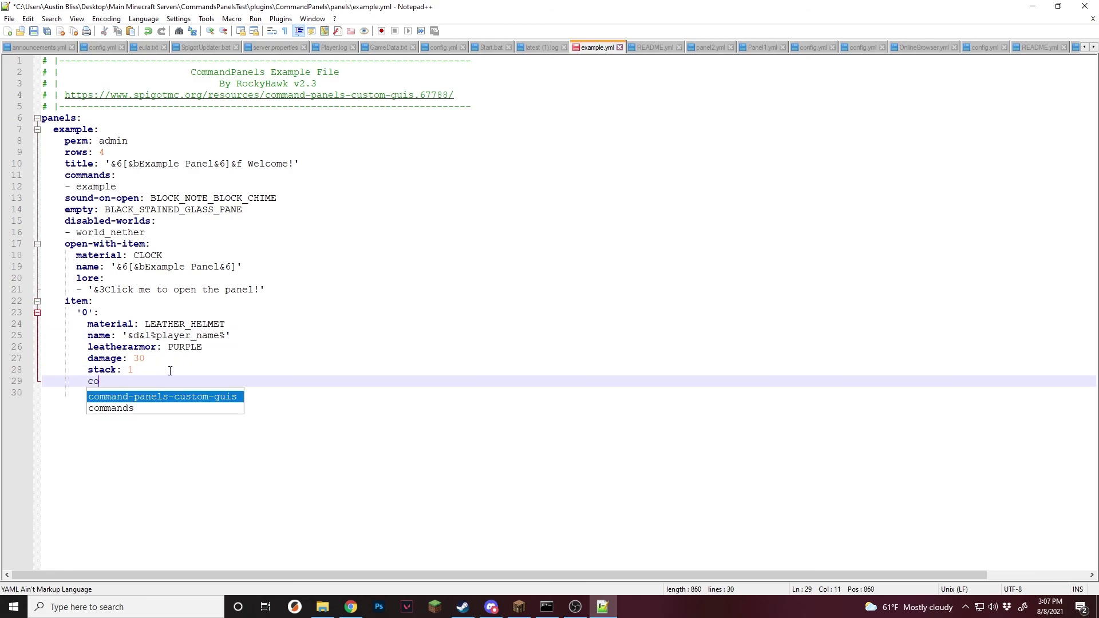
{"action": "type", "text": "mmands:"}
{"action": "key", "text": "Return"}
{"action": "type", "text": "- say %"}
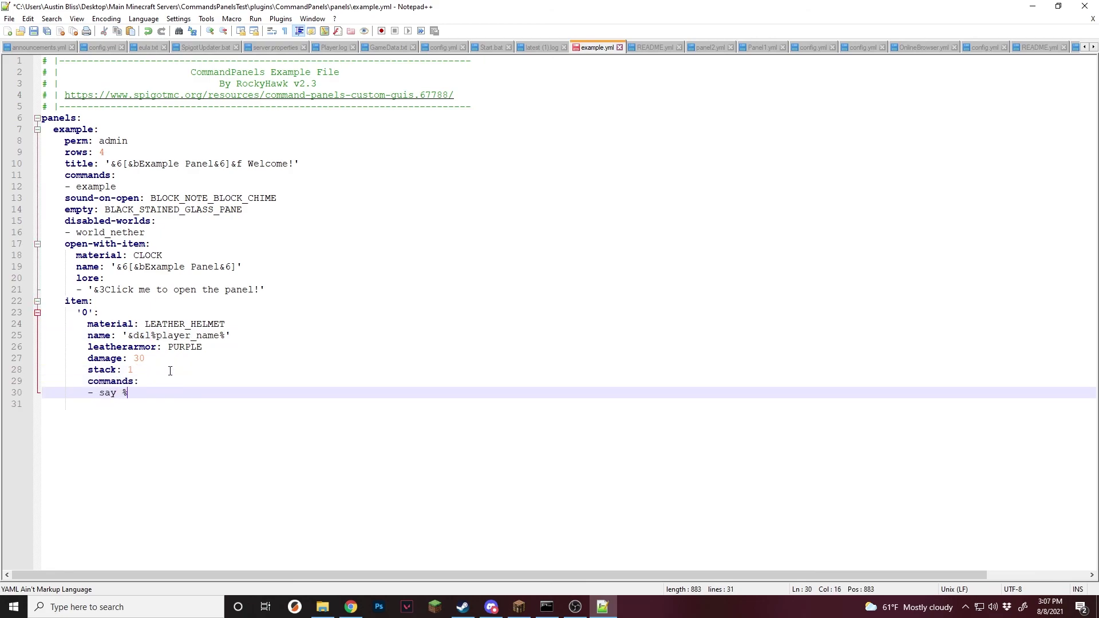
{"action": "type", "text": "player_exp%"}
{"action": "left_click", "coordinate": [189, 382]}
{"action": "key", "text": "ctrl+s"}
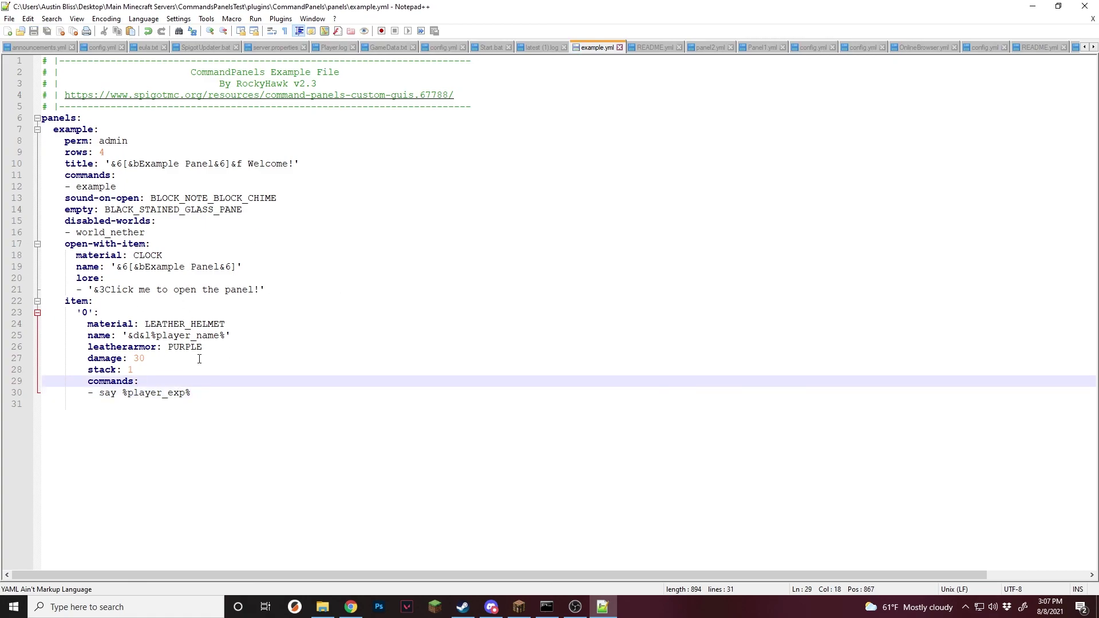
Review the helmet item's settings, highlighting the name value '&d&l%player_name%'.
{"action": "left_click_drag", "start_coordinate": [199, 394], "coordinate": [160, 324]}
{"action": "left_click", "coordinate": [147, 300]}
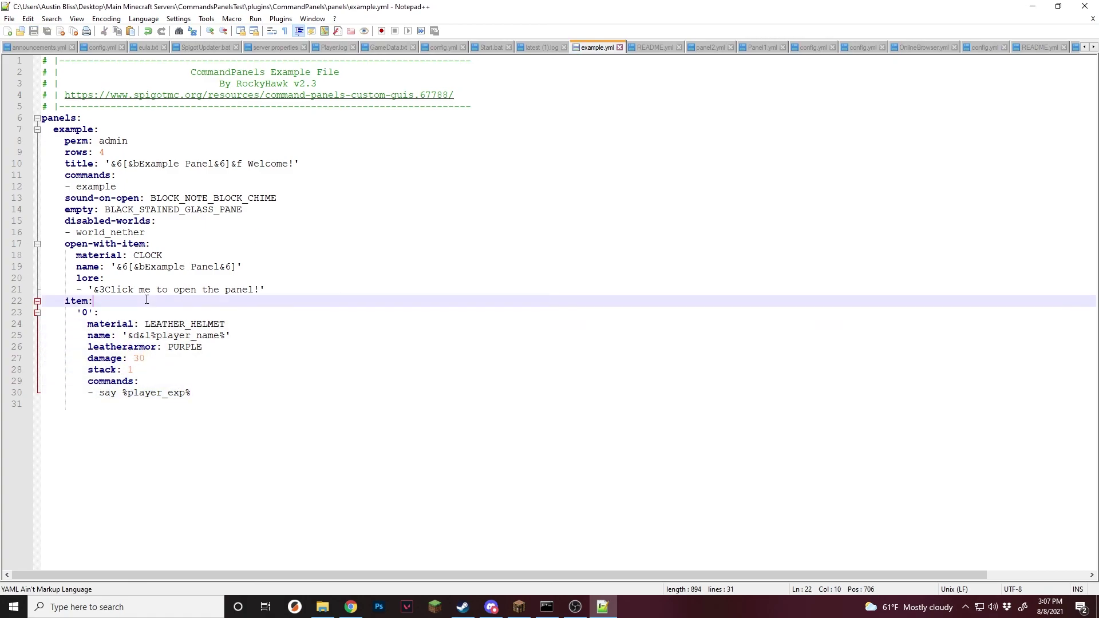
{"action": "left_click_drag", "start_coordinate": [231, 335], "coordinate": [123, 335]}
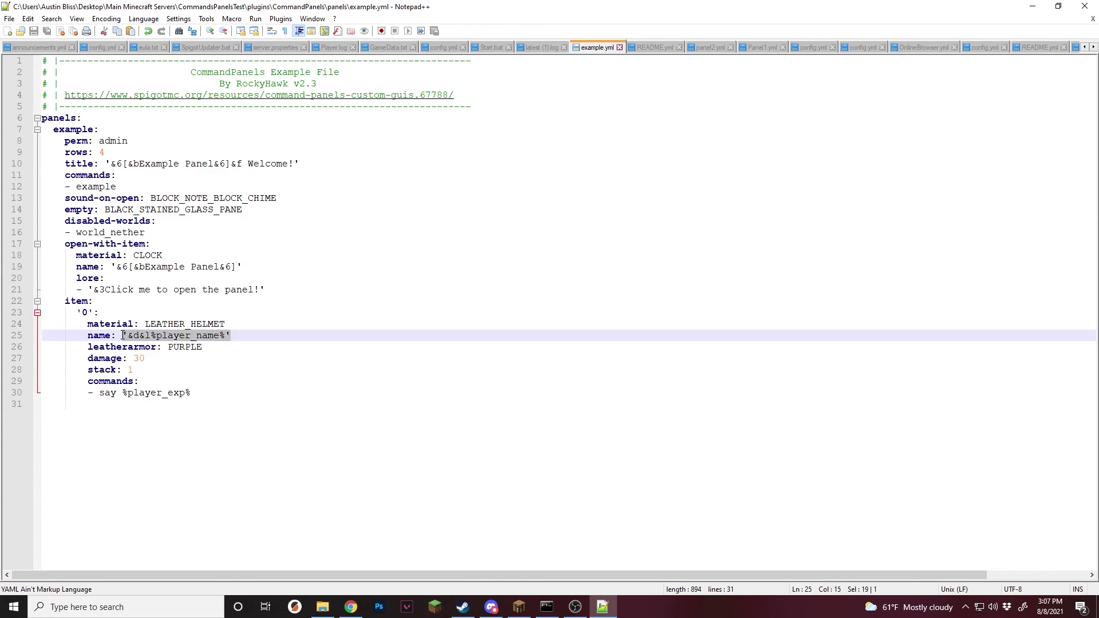
Switch to Minecraft and open the example panel with the command /cp example.
{"action": "left_click", "coordinate": [195, 390]}
{"action": "left_click", "coordinate": [229, 402]}
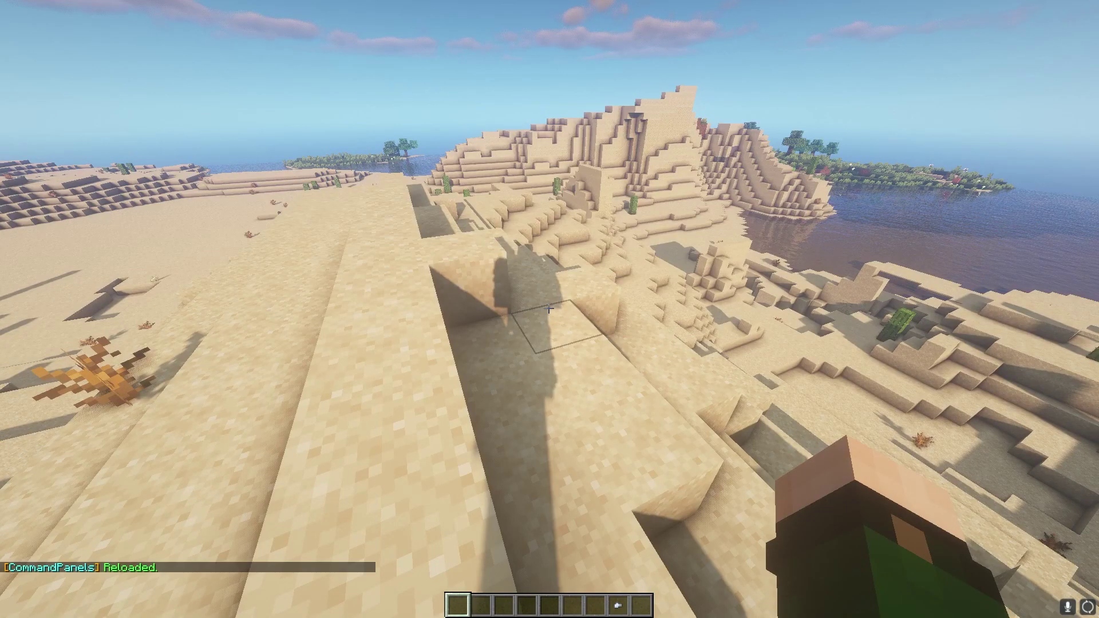
{"action": "key", "text": "slash"}
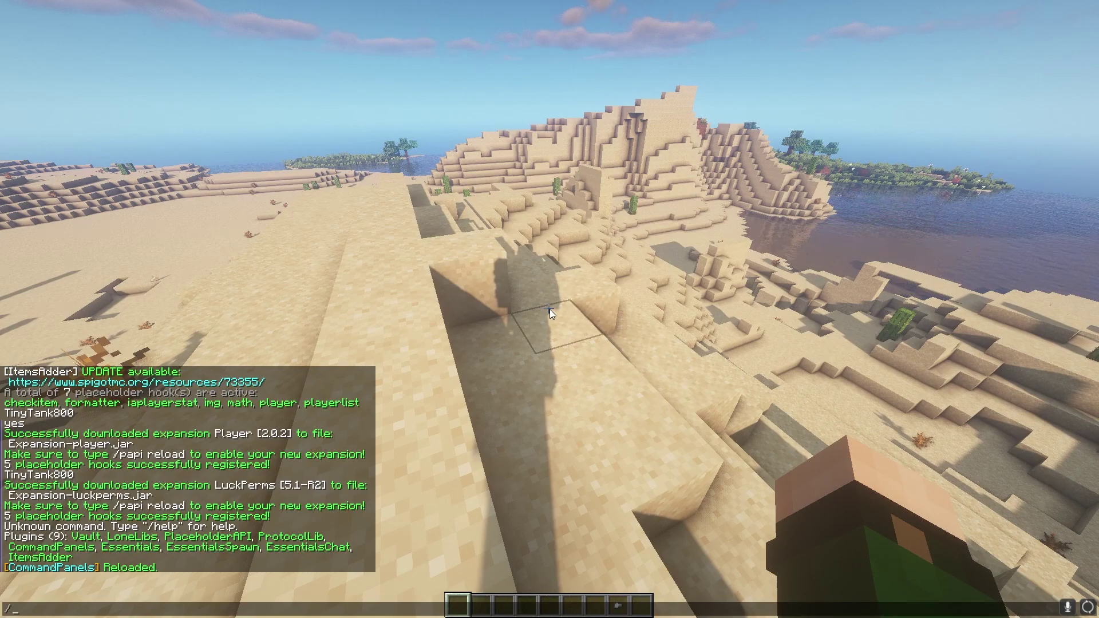
{"action": "type", "text": "cp example"}
{"action": "key", "text": "Return"}
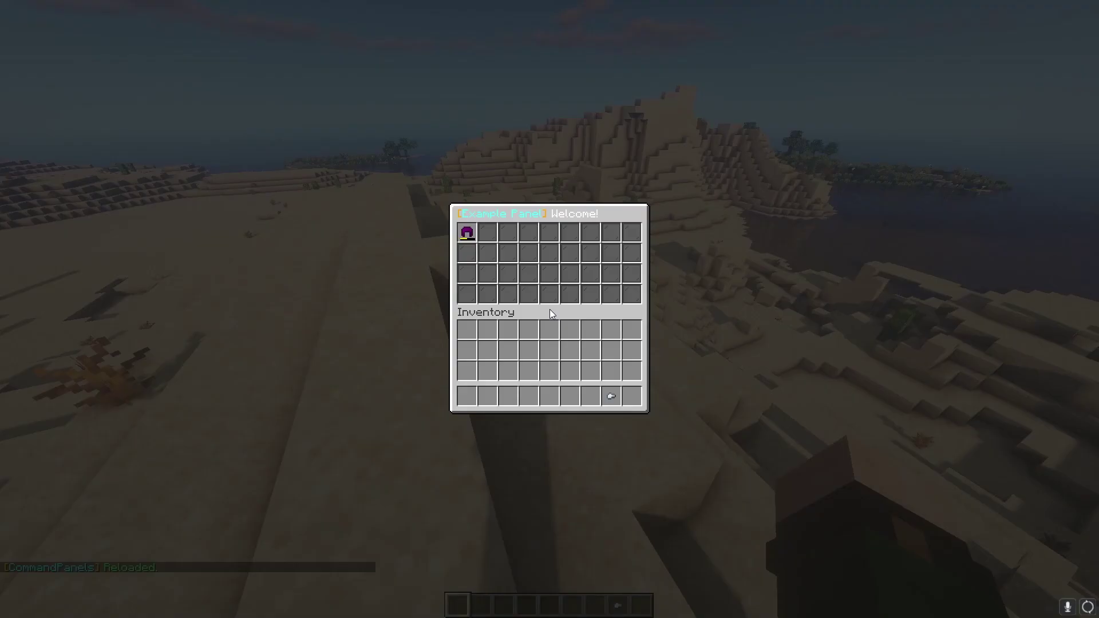
Check the leather helmet's name in the example panel and trigger its say command, closing the panel when done.
{"action": "mouse_move", "coordinate": [467, 233]}
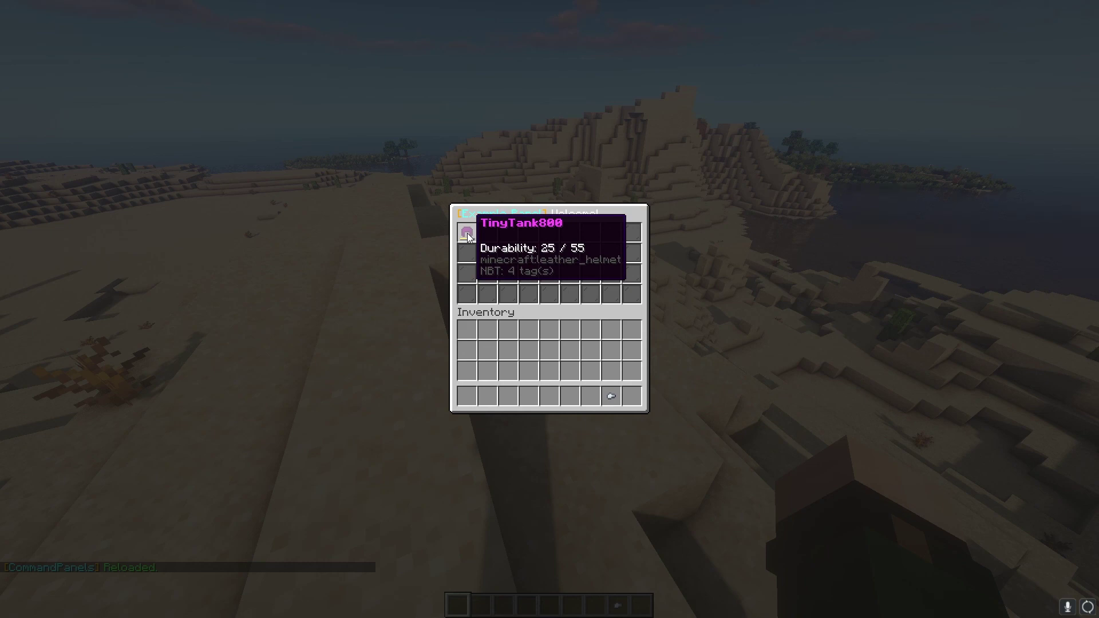
{"action": "left_click", "coordinate": [468, 233]}
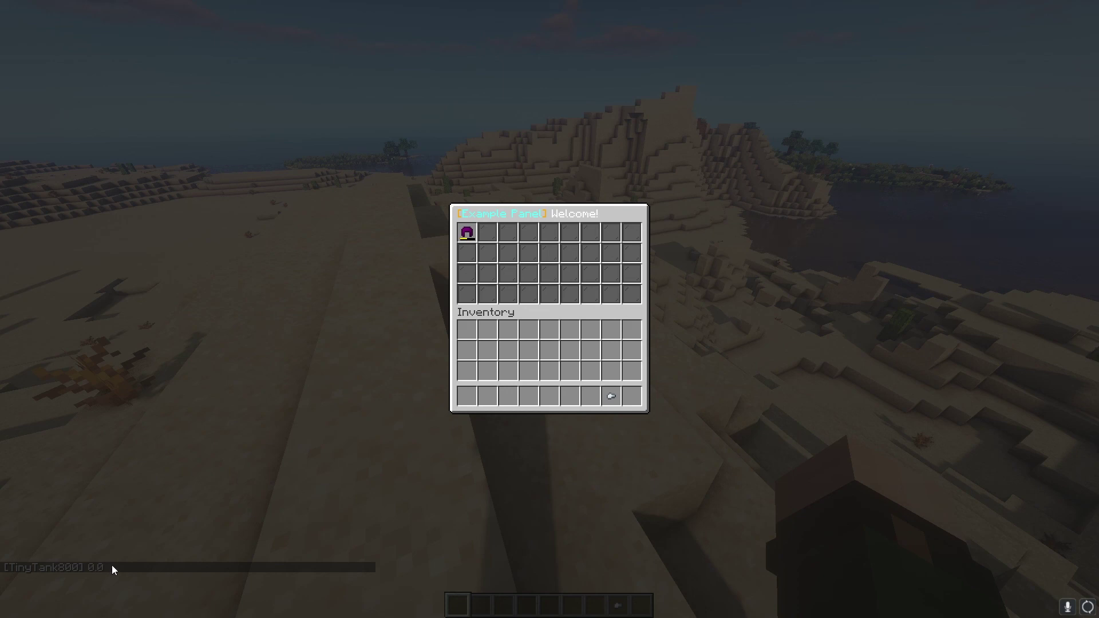
{"action": "key", "text": "Escape"}
{"action": "key", "text": "w"}
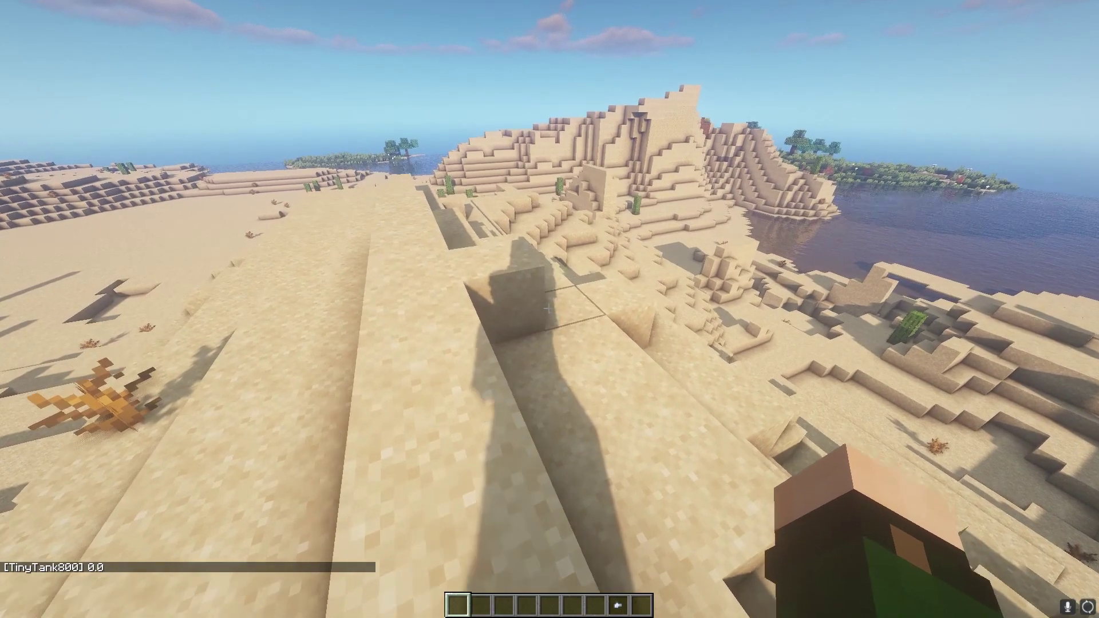
{"action": "key", "text": "w"}
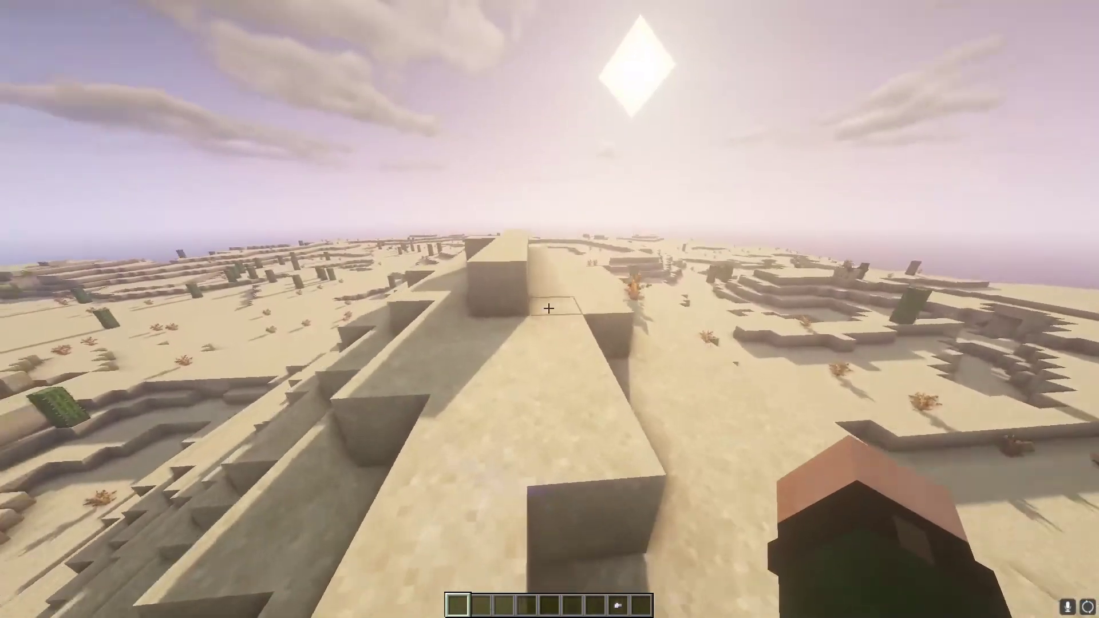
{"action": "key", "text": "w"}
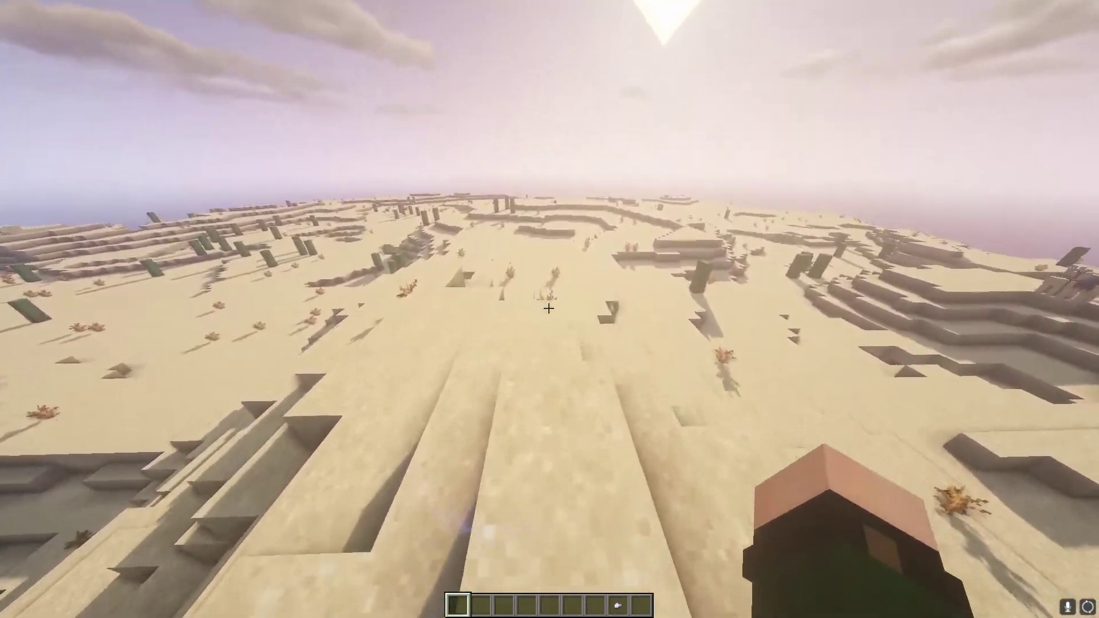
{"action": "key", "text": "w"}
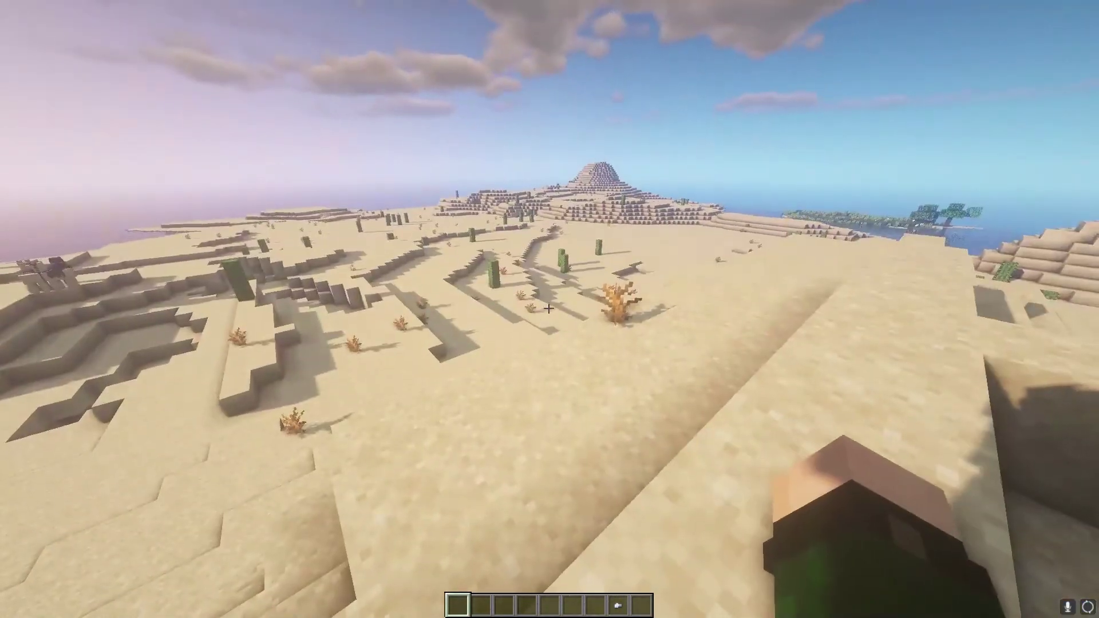
{"action": "key", "text": "w"}
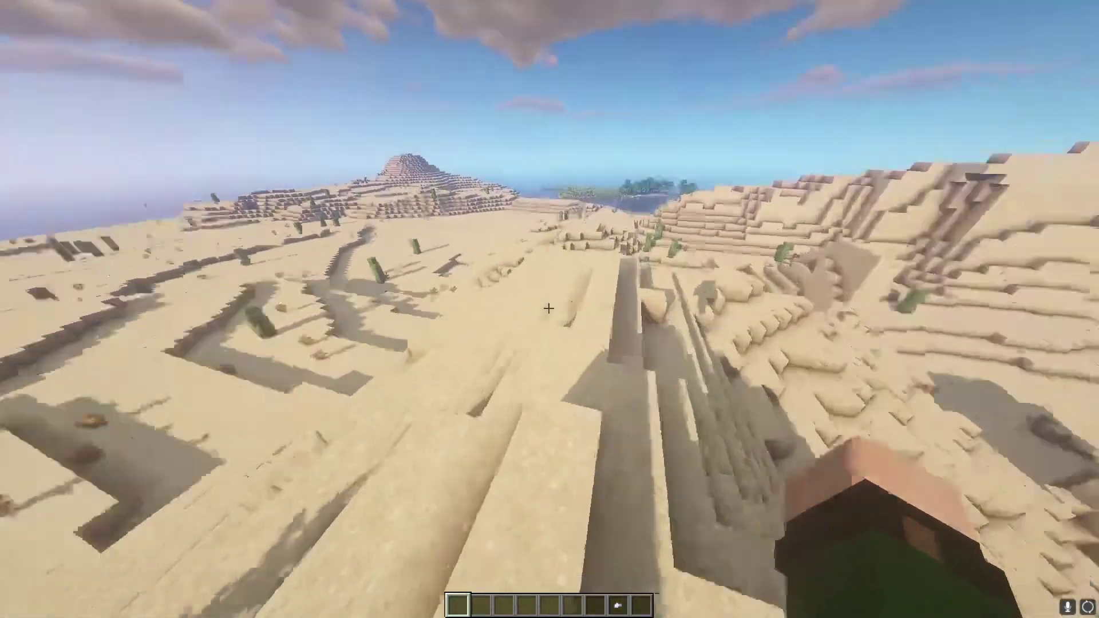
{"action": "key", "text": "w"}
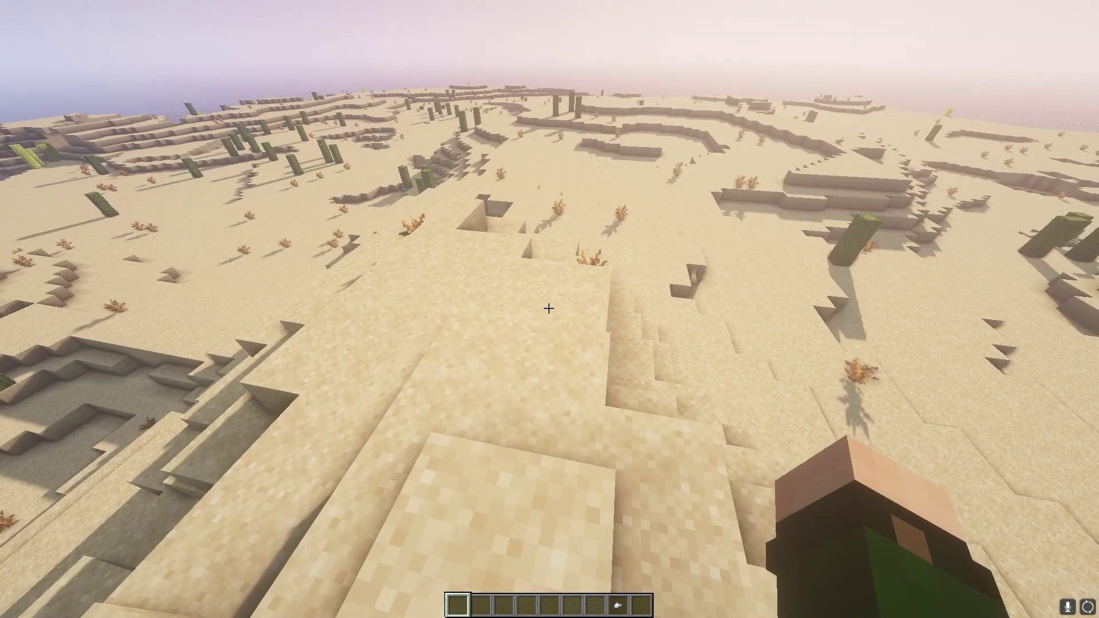
{"action": "key", "text": "w"}
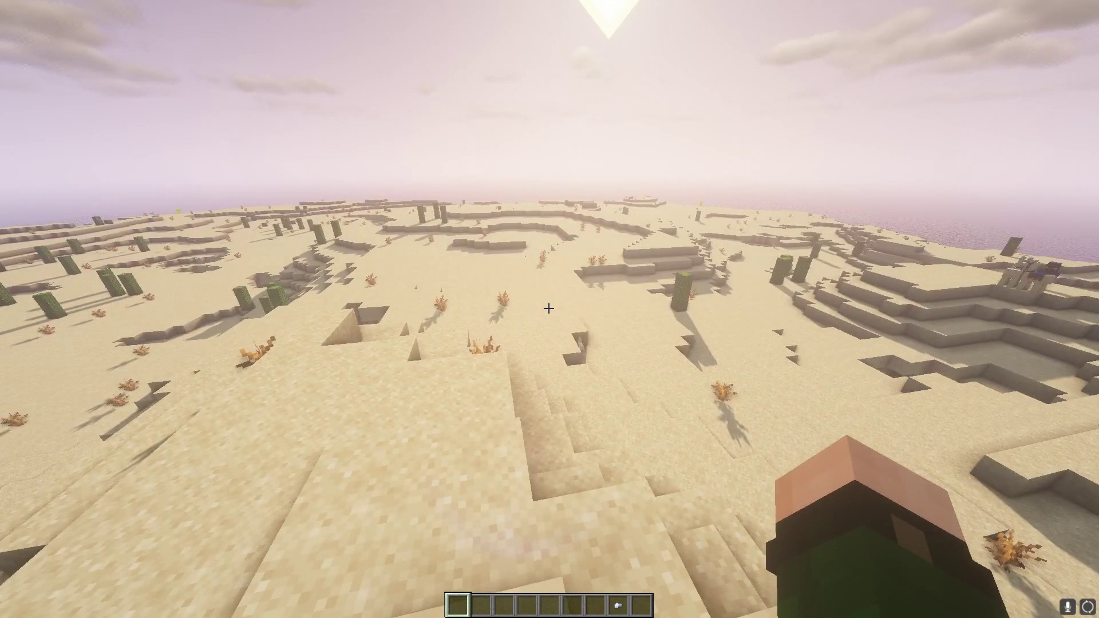
{"action": "key", "text": "F5"}
{"action": "key", "text": "F5"}
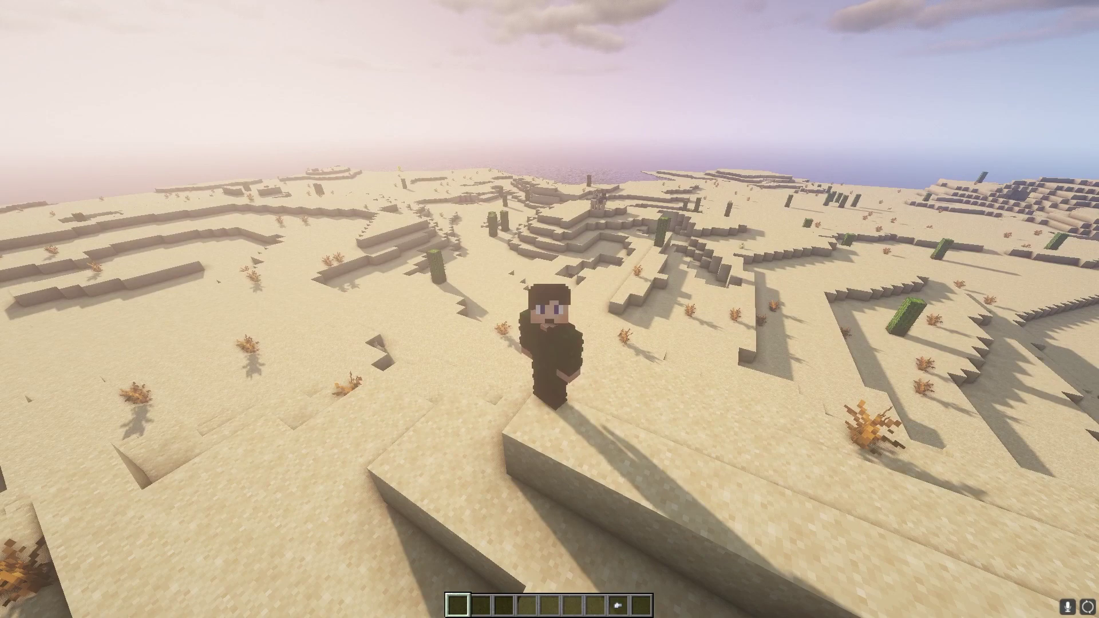
{"action": "mouse_move", "coordinate": [550, 309]}
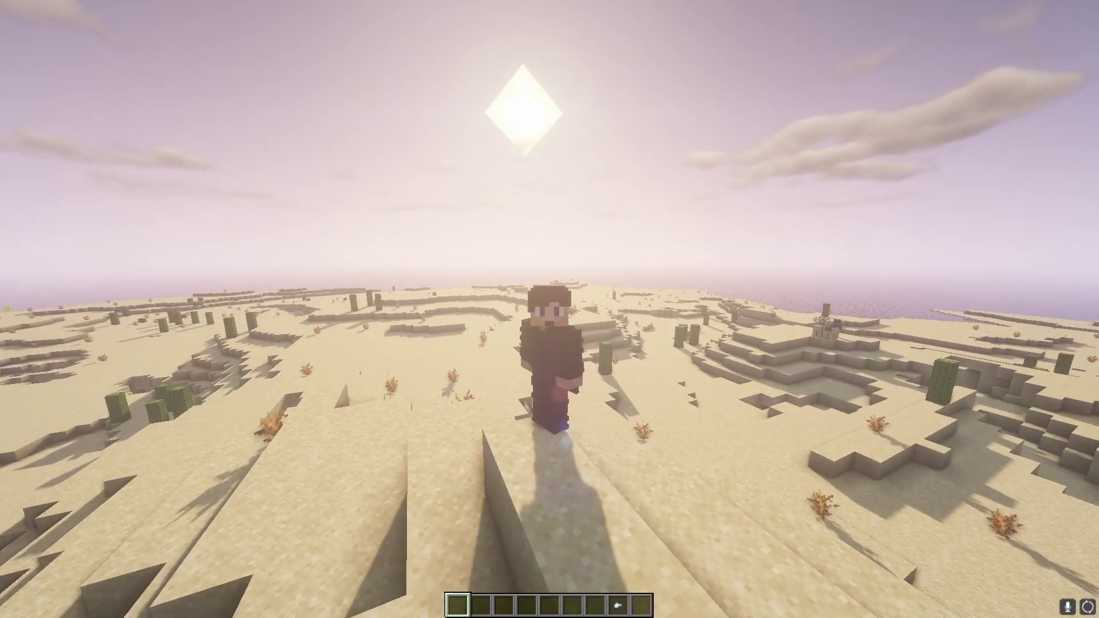